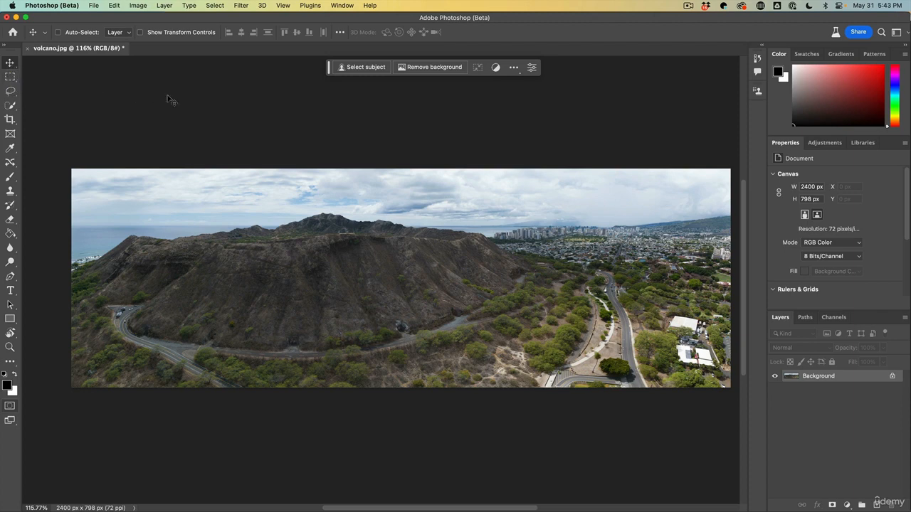
- Outline the distant city and its skyline at the photo's right side with a freehand Lasso selection
click(10, 92)
drag(12, 94, 37, 93)
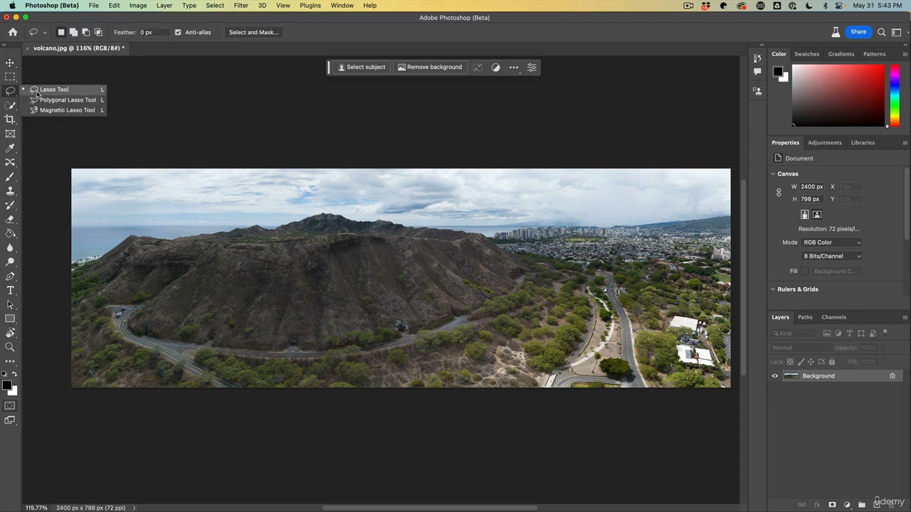
click(37, 93)
mouse_move(488, 233)
mouse_down()
mouse_move(513, 253)
mouse_move(617, 275)
mouse_move(713, 267)
mouse_move(740, 256)
mouse_move(731, 237)
mouse_move(629, 225)
mouse_move(489, 235)
mouse_up()
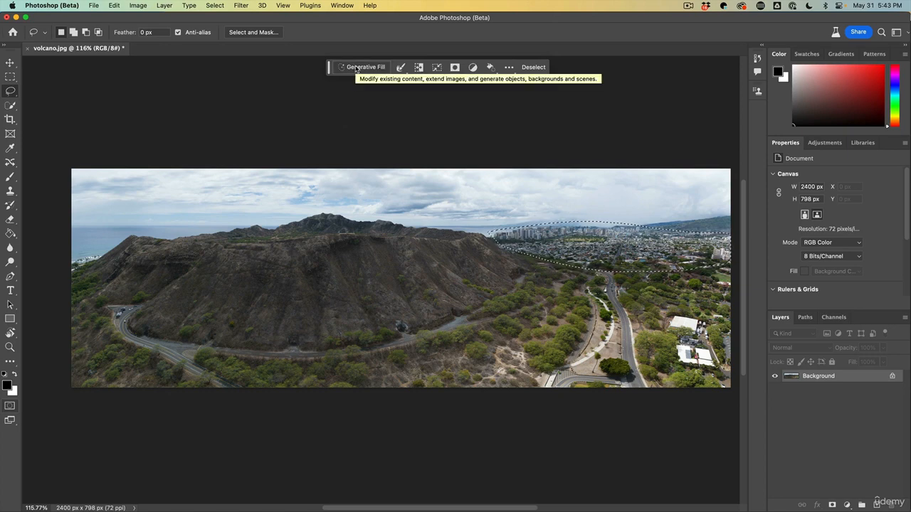
- Move the contextual task bar closer to the top edge of the photo and check its pin position option
click(342, 6)
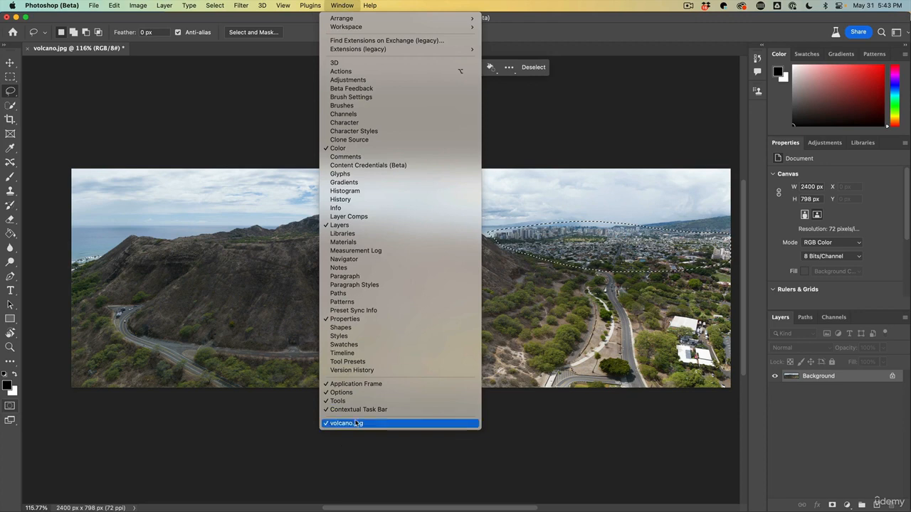
click(562, 16)
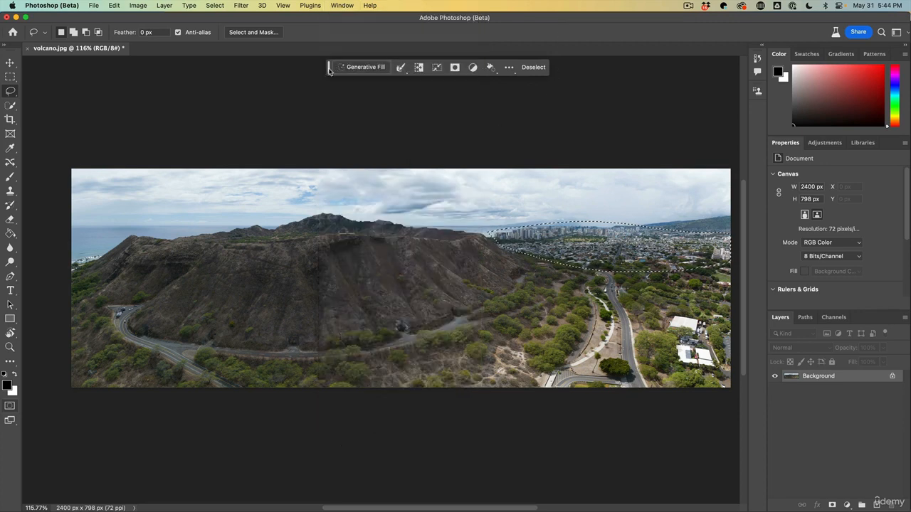
drag(318, 80, 387, 111)
click(567, 109)
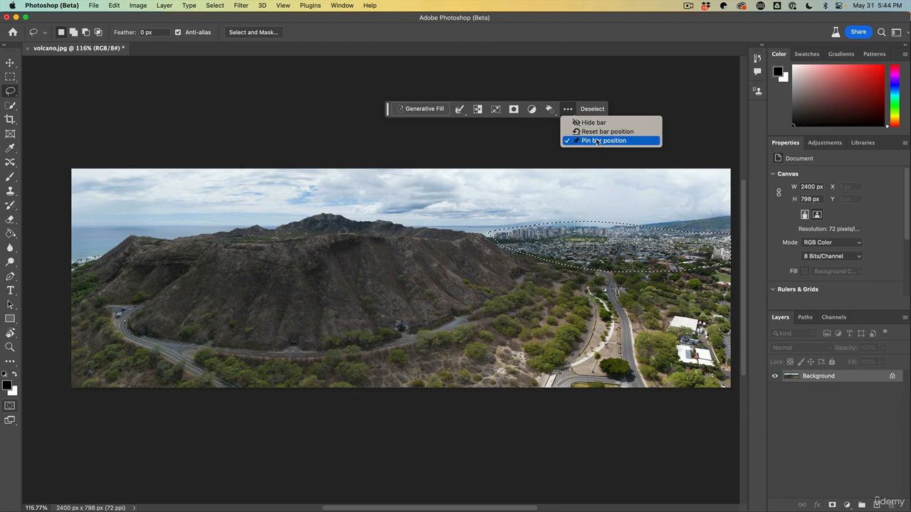
click(388, 107)
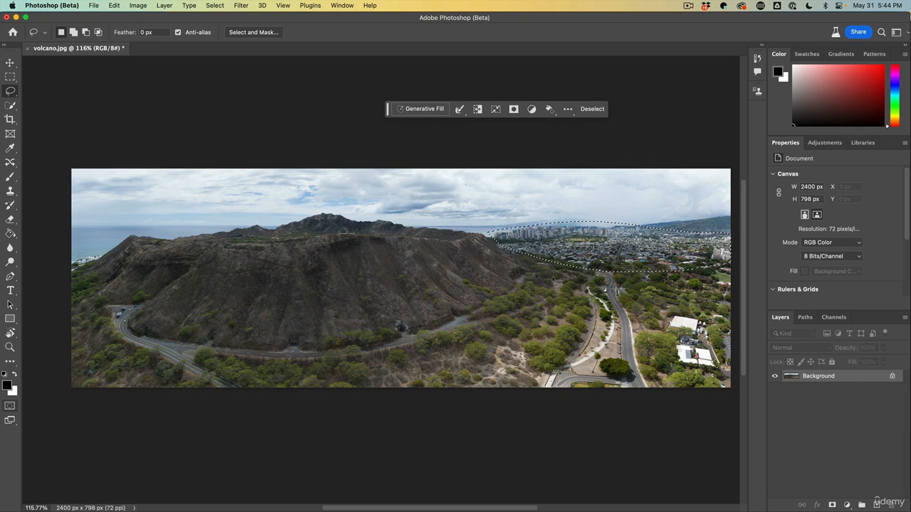
- Run Generative Fill on the city selection with an empty prompt and compare it with the original by hiding and reshowing the generated layer
click(422, 110)
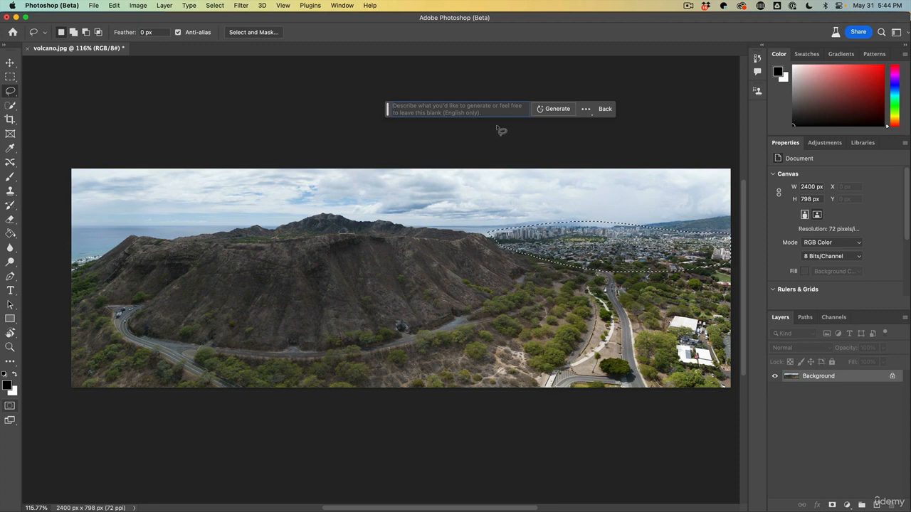
click(554, 109)
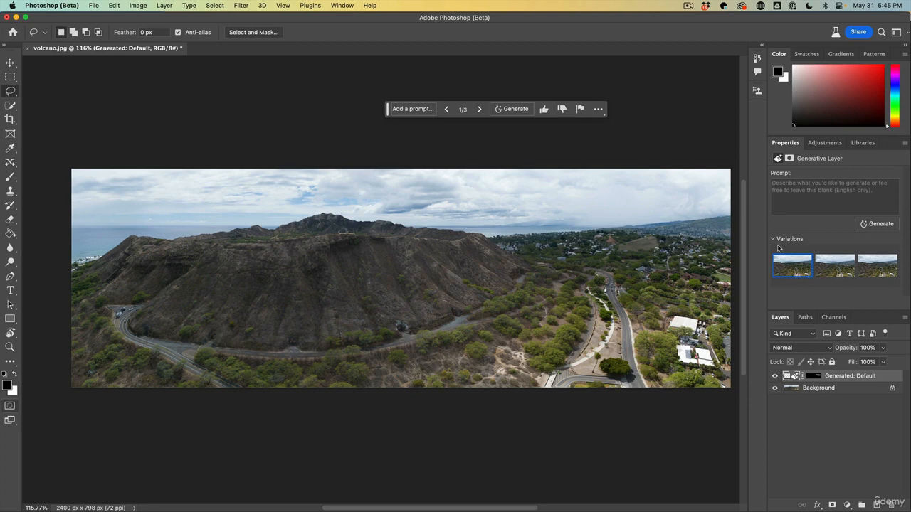
click(775, 376)
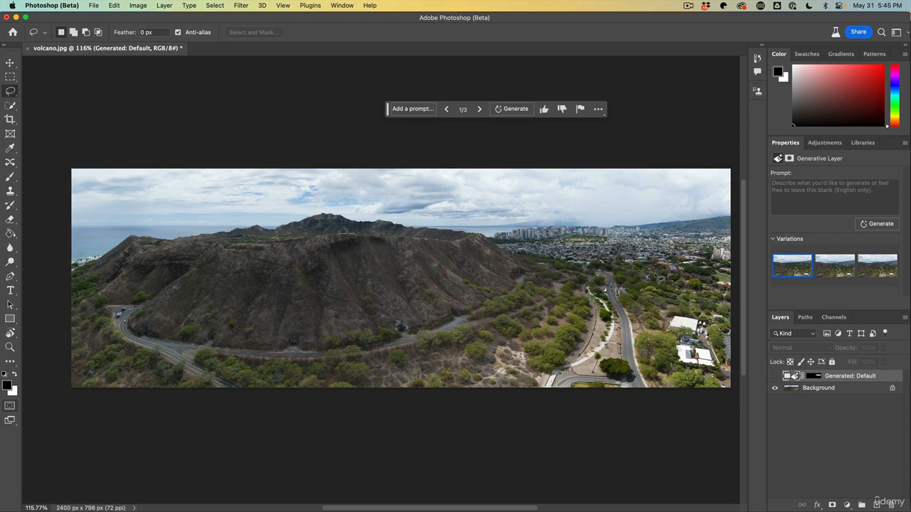
click(775, 376)
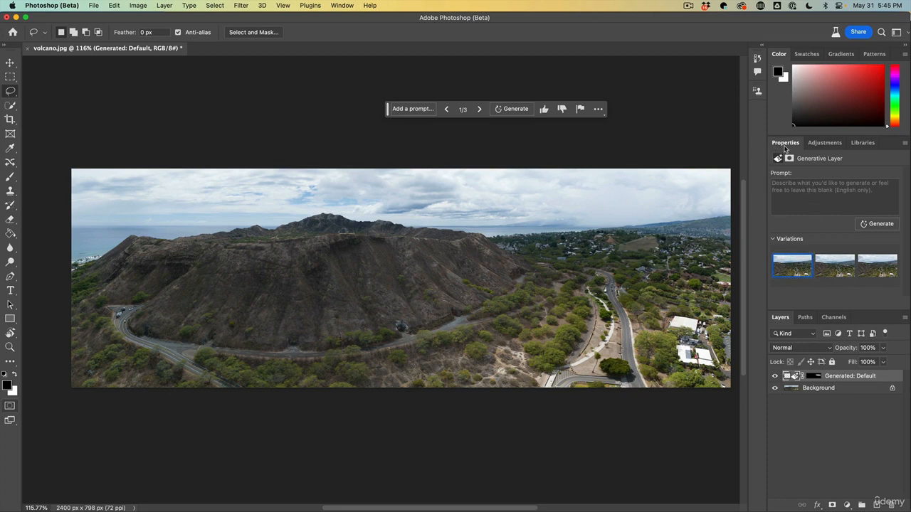
- Preview the second and third variations of the generated fill
click(342, 5)
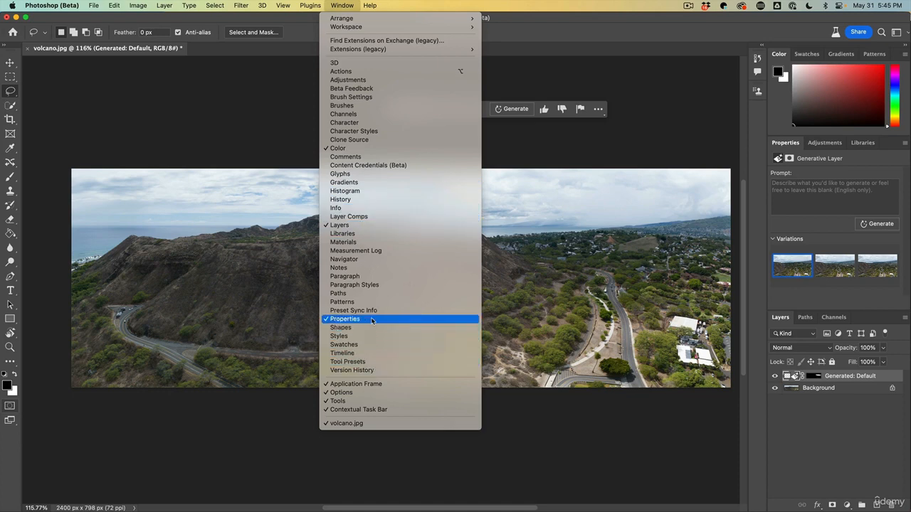
click(759, 275)
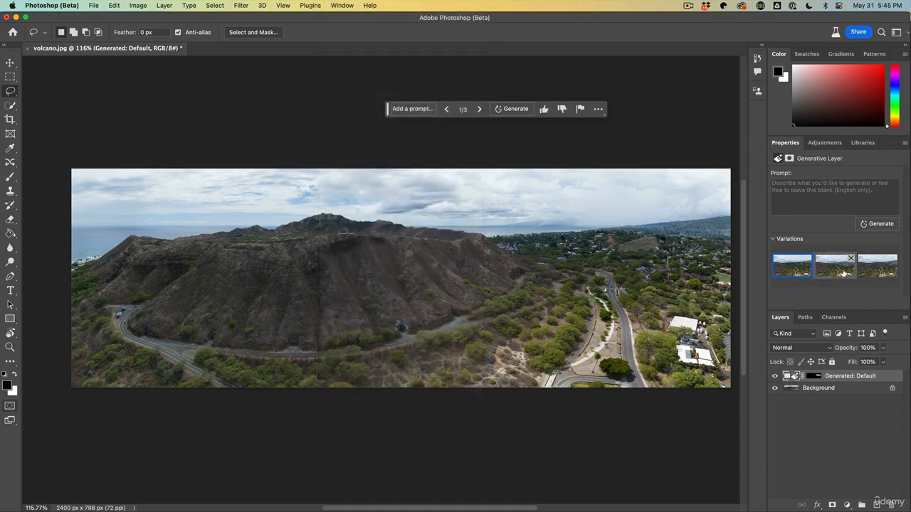
click(844, 273)
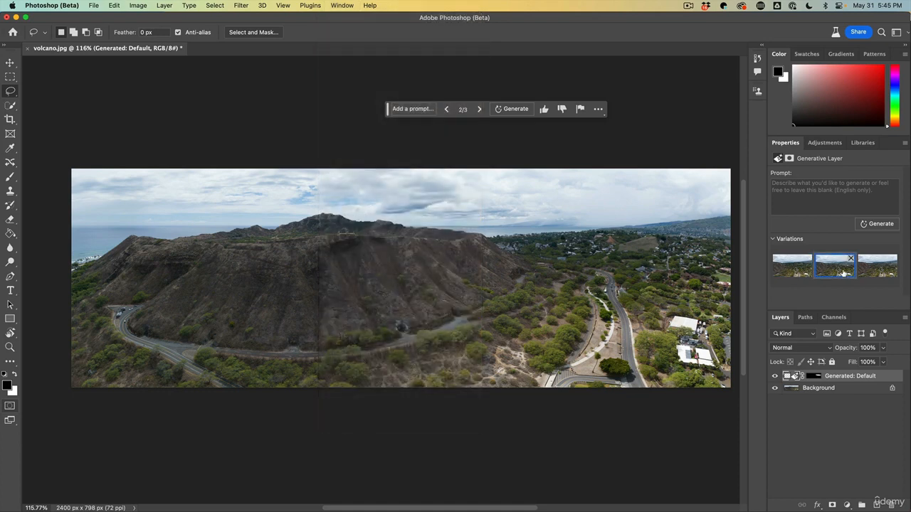
click(880, 273)
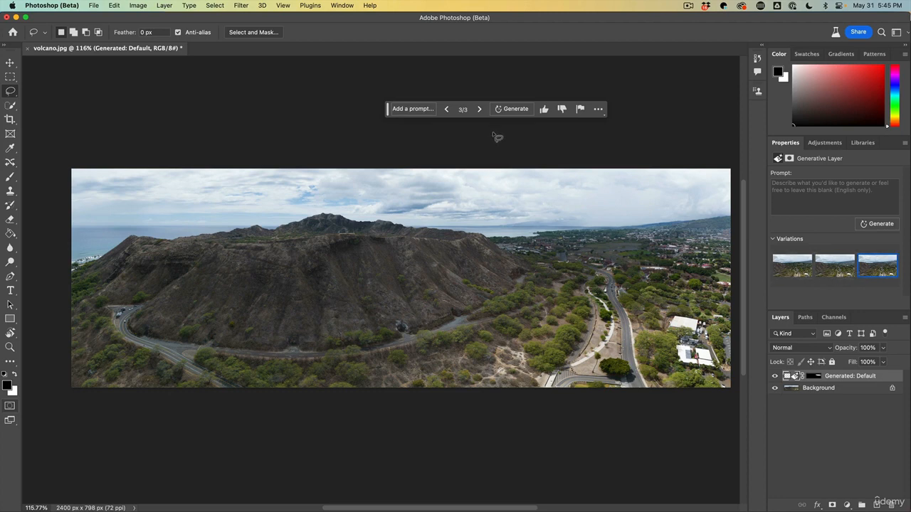
- Generate another set of variations with the prompt left empty and preview the second and first ones
click(509, 110)
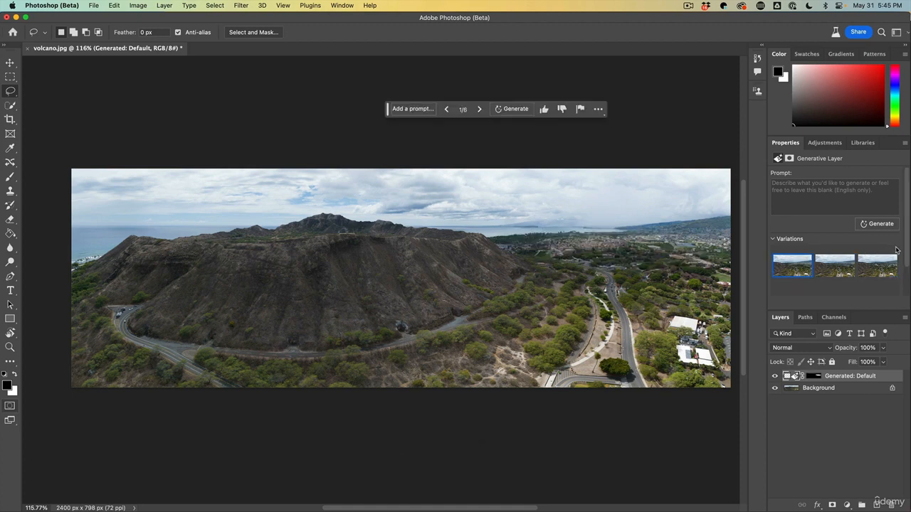
scroll(907, 277, down, 2)
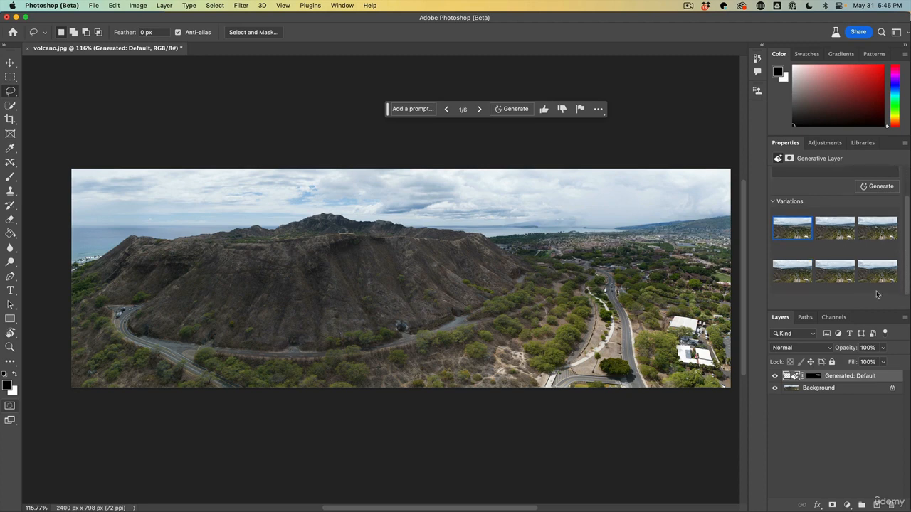
click(831, 233)
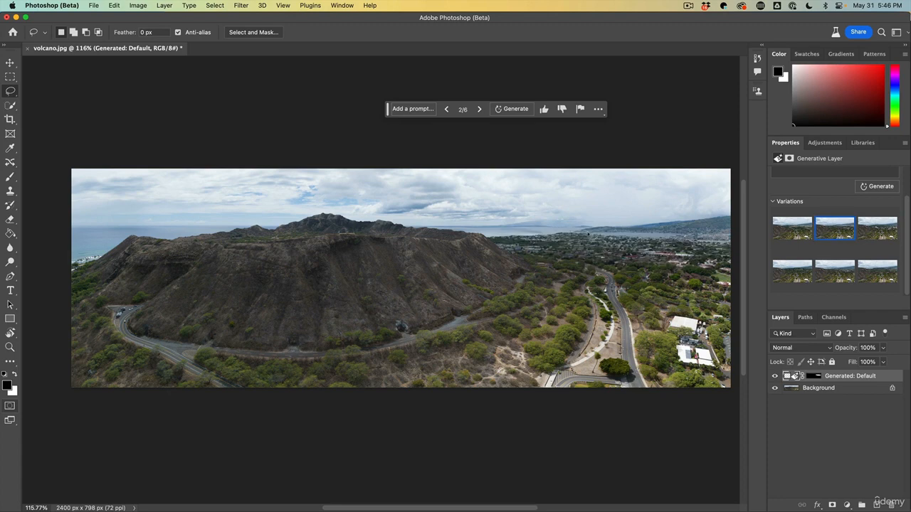
click(797, 233)
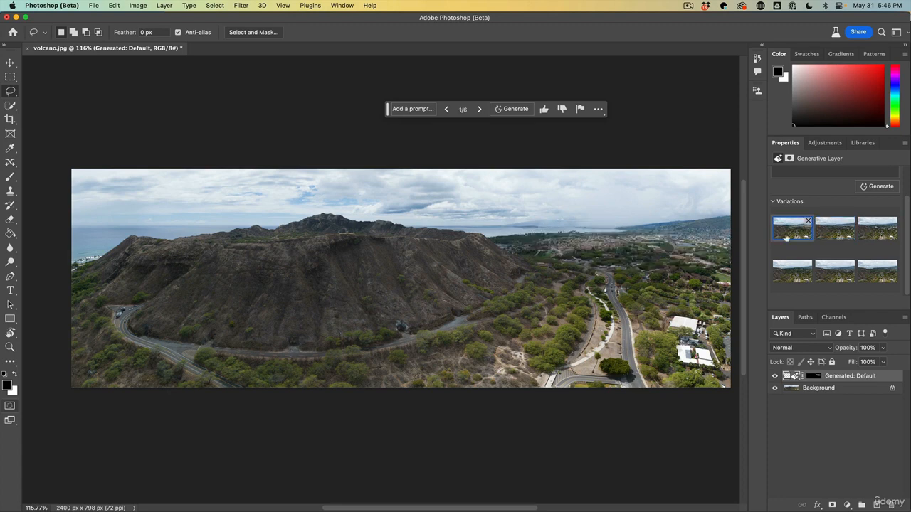
- Float the Properties panel over the document and compare the generated variations in both rows on the photo
drag(784, 143, 178, 151)
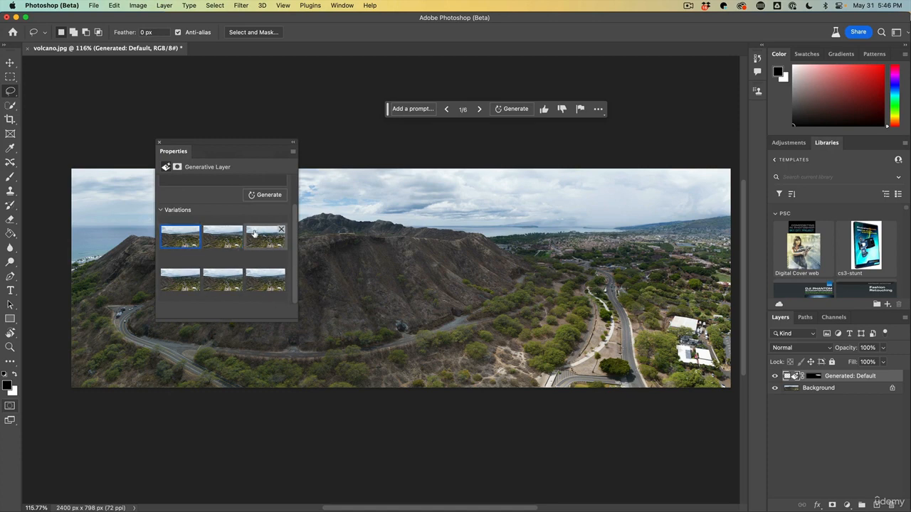
drag(209, 145, 211, 66)
click(183, 202)
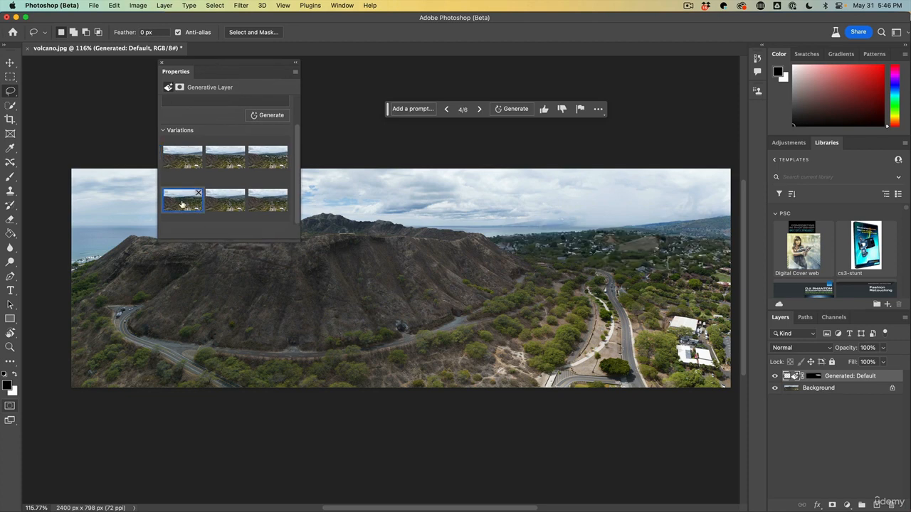
click(225, 204)
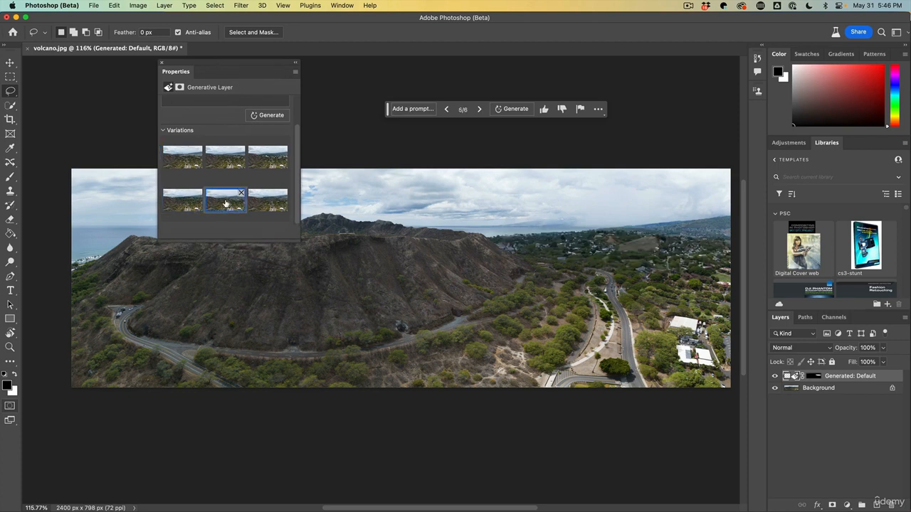
click(268, 157)
click(221, 160)
click(191, 162)
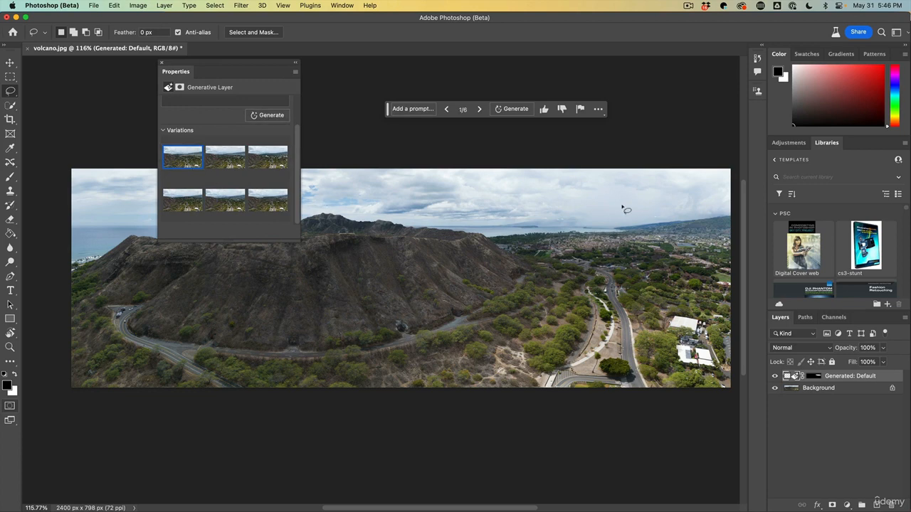
click(212, 204)
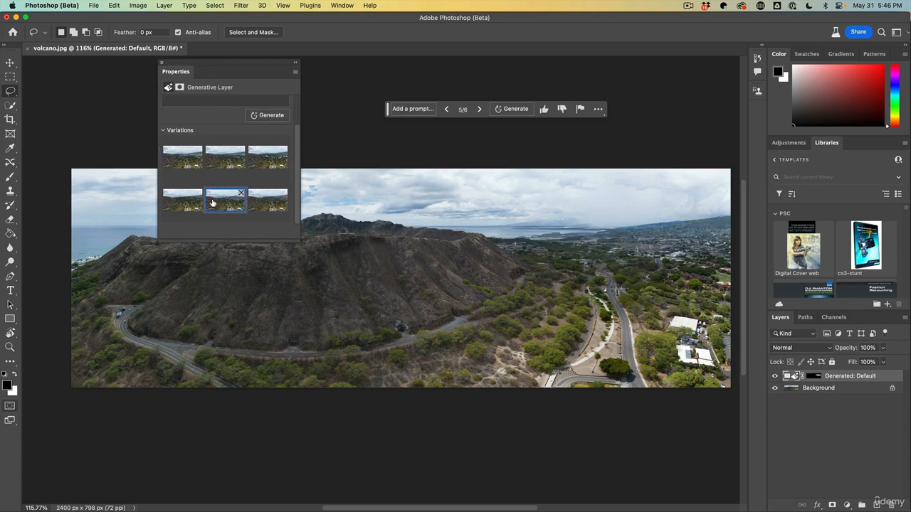
- Delete the sixth and fourth variations and dock the Properties panel back beside Adjustments and Libraries
click(268, 205)
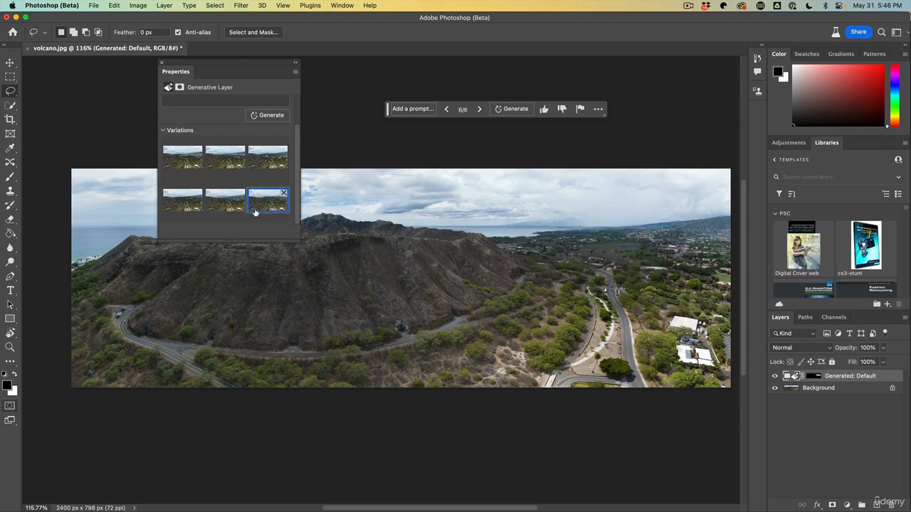
click(283, 196)
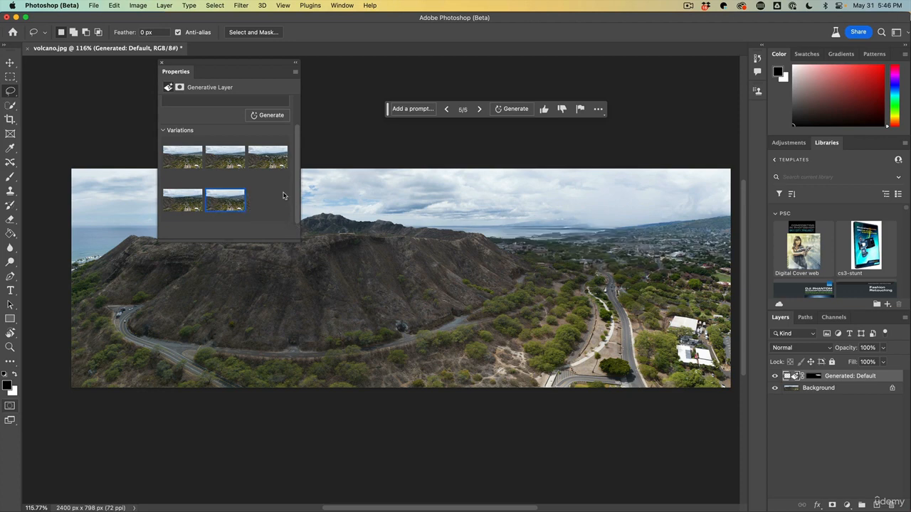
click(195, 201)
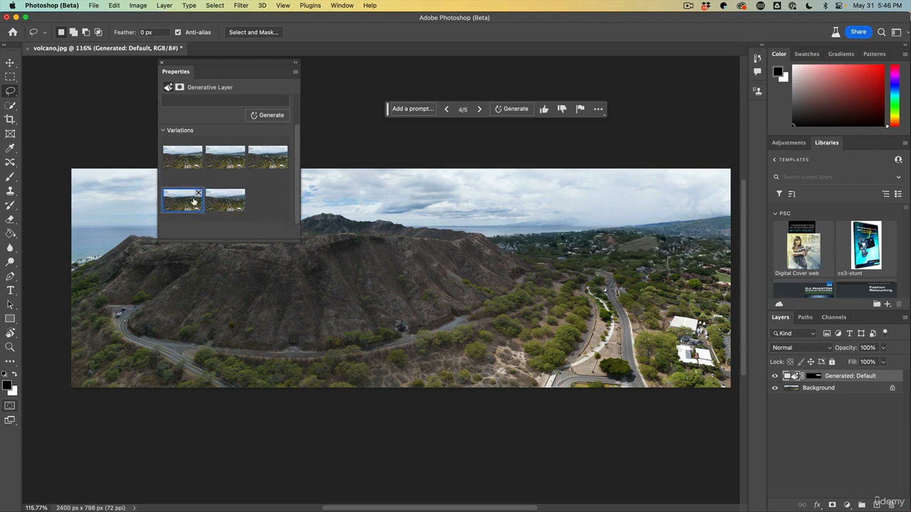
click(199, 193)
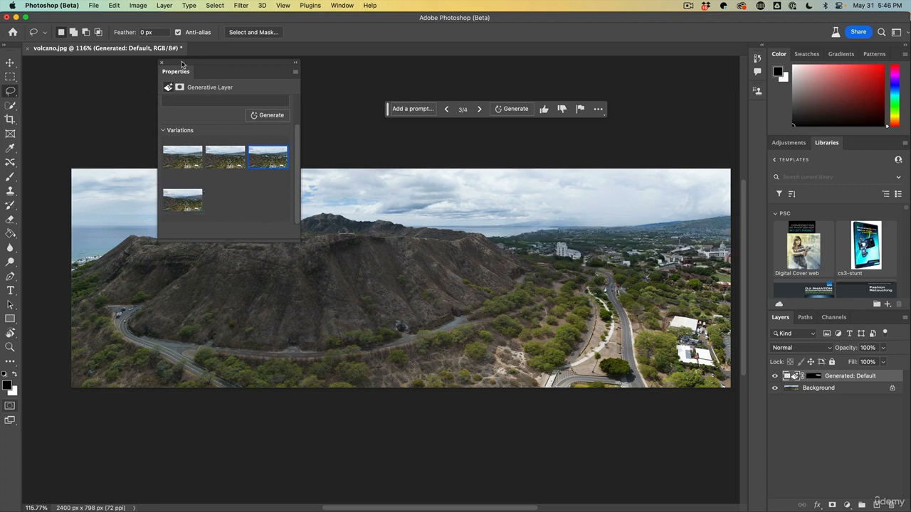
drag(181, 64, 550, 194)
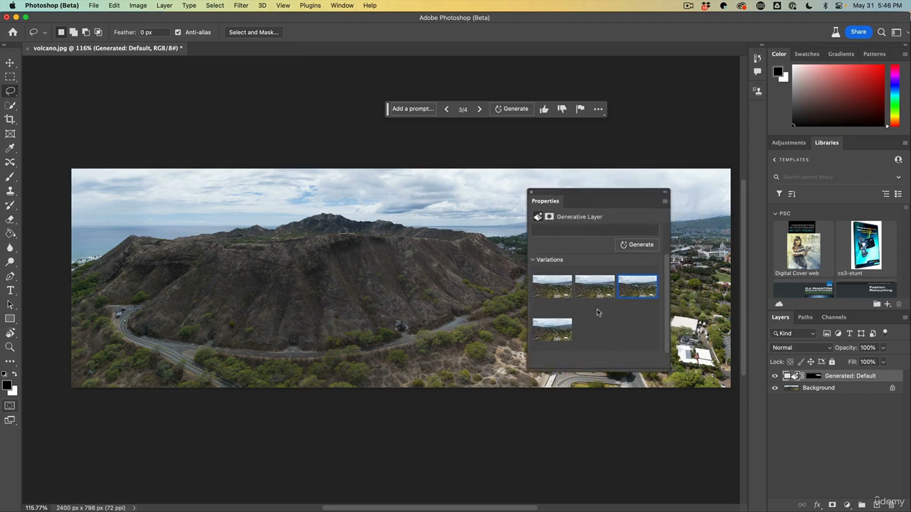
drag(562, 200, 804, 145)
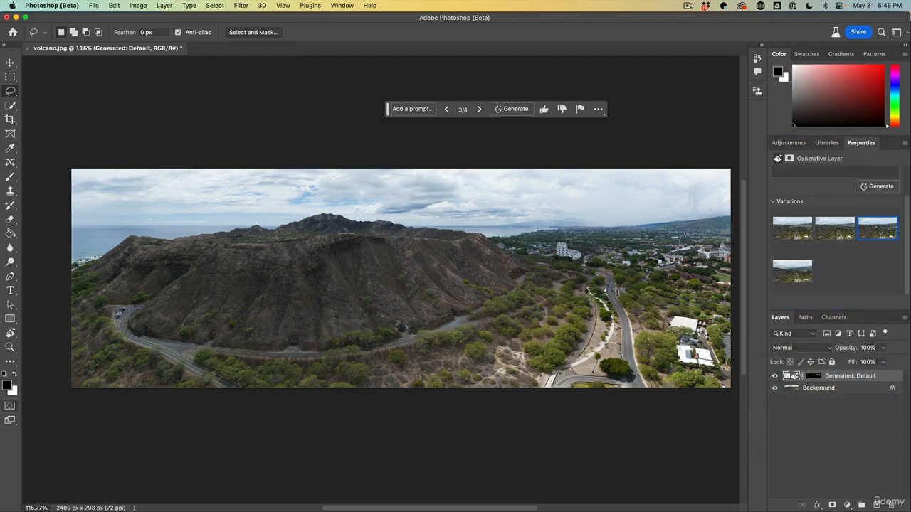
- Step back through the remaining variations to the first and return to the third
click(447, 110)
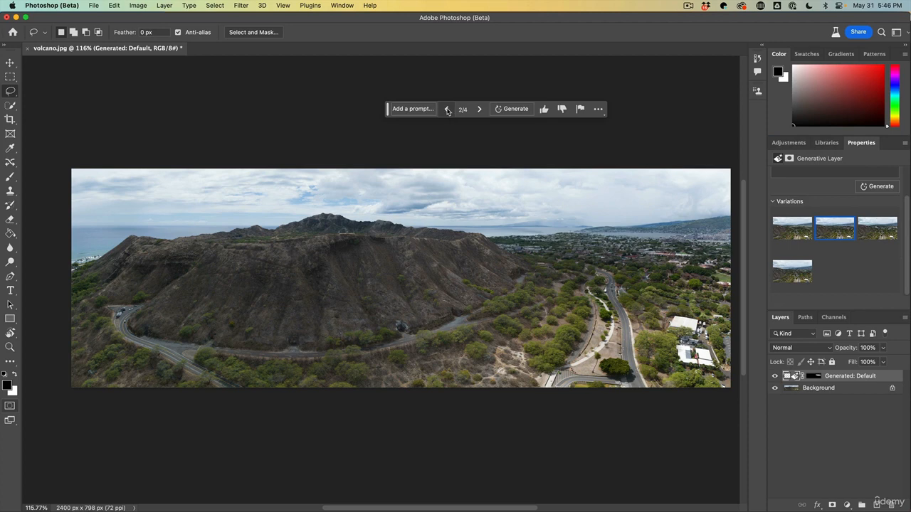
click(447, 109)
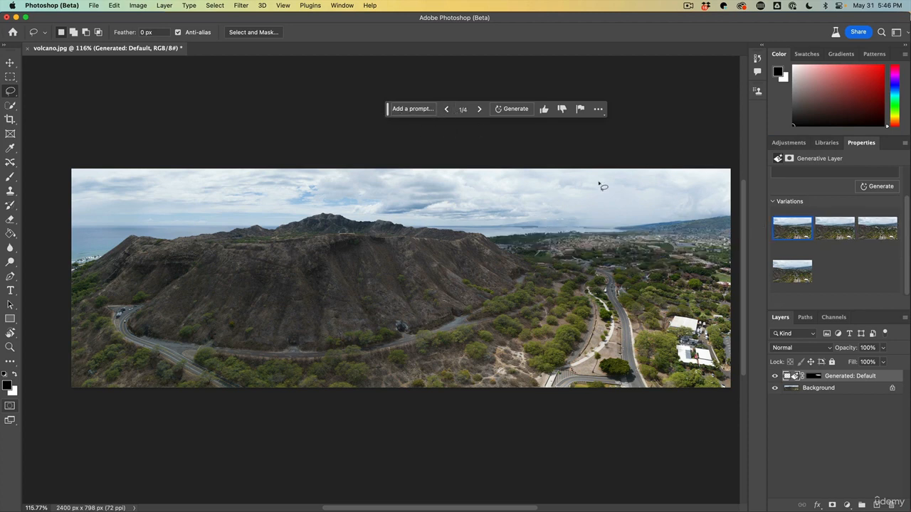
click(479, 109)
click(479, 109)
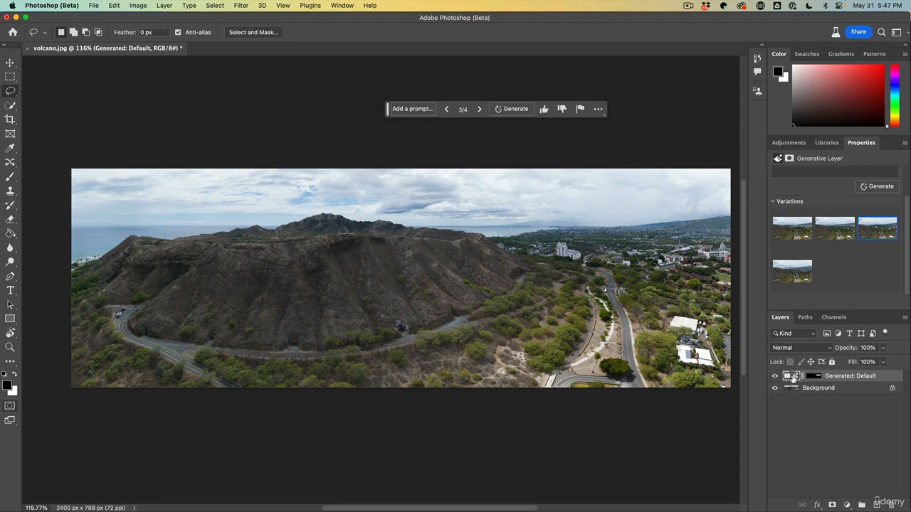
- Set the Layers panel thumbnails to the largest size
click(905, 318)
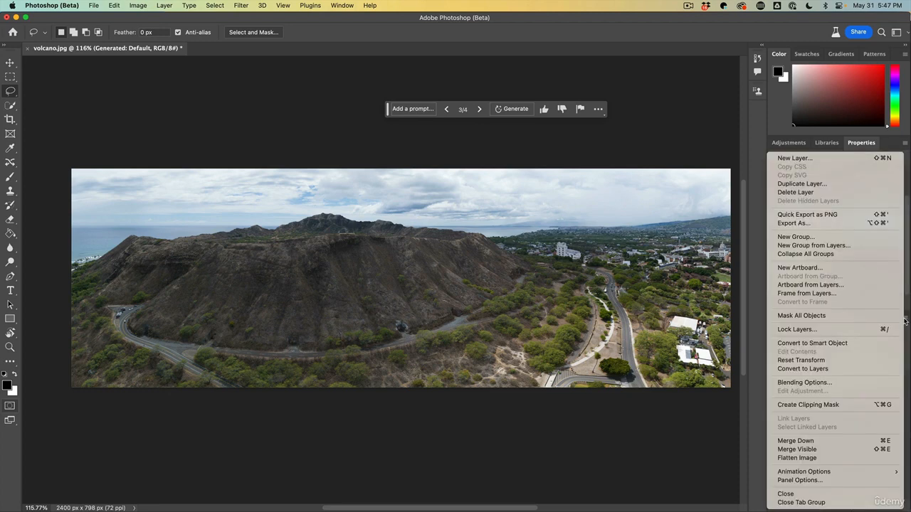
click(804, 481)
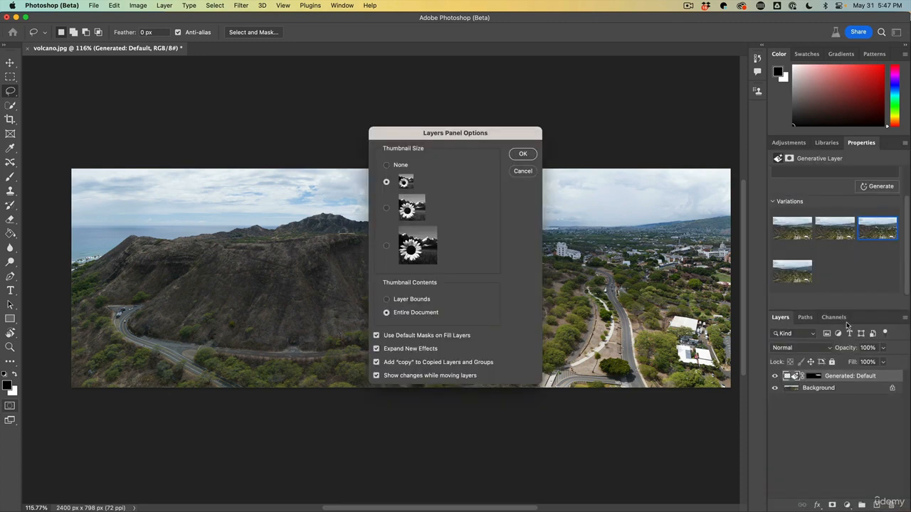
click(386, 246)
click(523, 154)
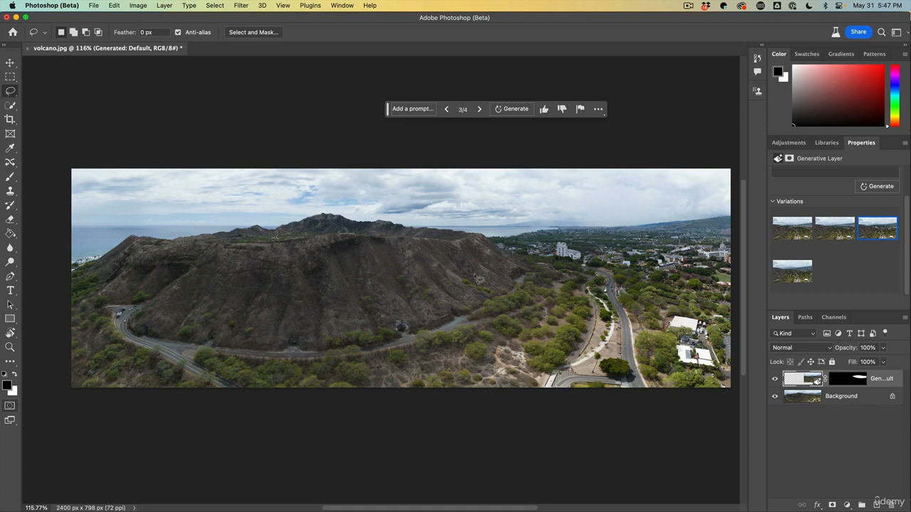
- Lasso an oval area of sky above the city and fill it with Generative Fill using the prompt "bird"
mouse_move(527, 185)
mouse_down()
mouse_move(480, 192)
mouse_move(471, 213)
mouse_move(498, 224)
mouse_move(585, 220)
mouse_move(576, 196)
mouse_move(516, 189)
mouse_up()
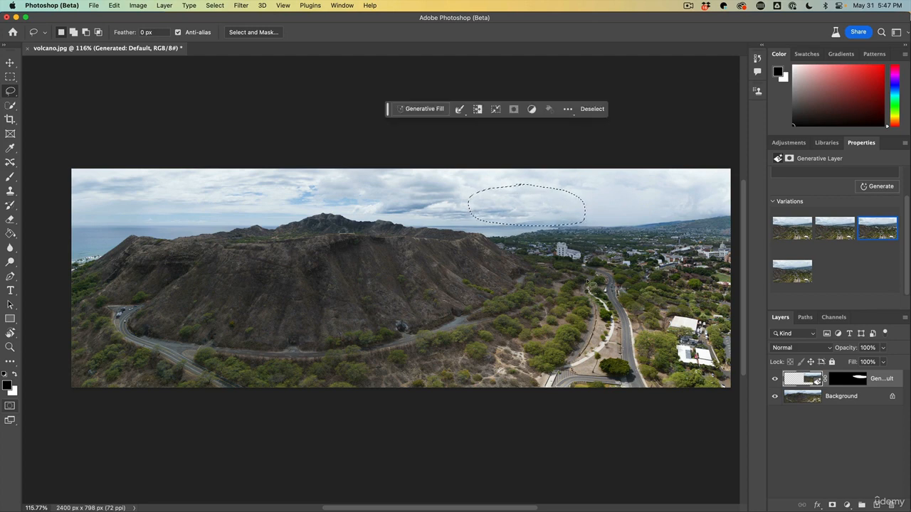
click(421, 109)
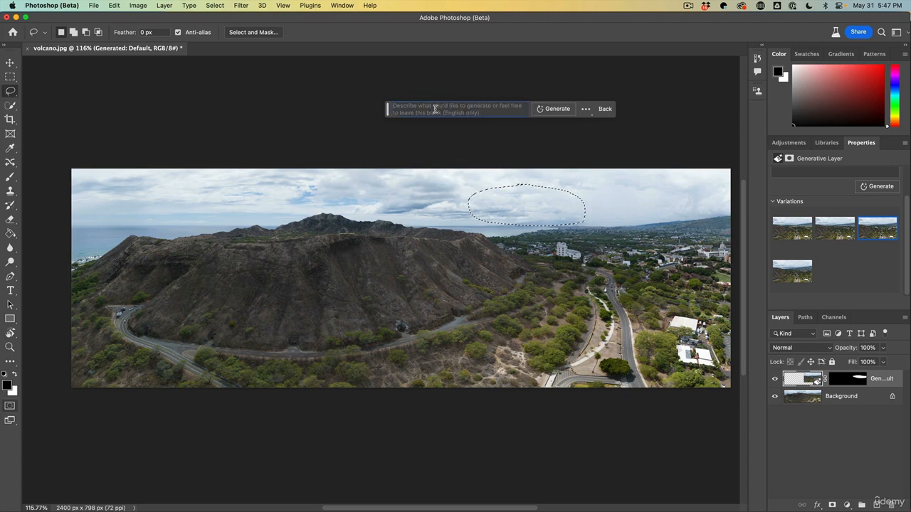
text(bi)
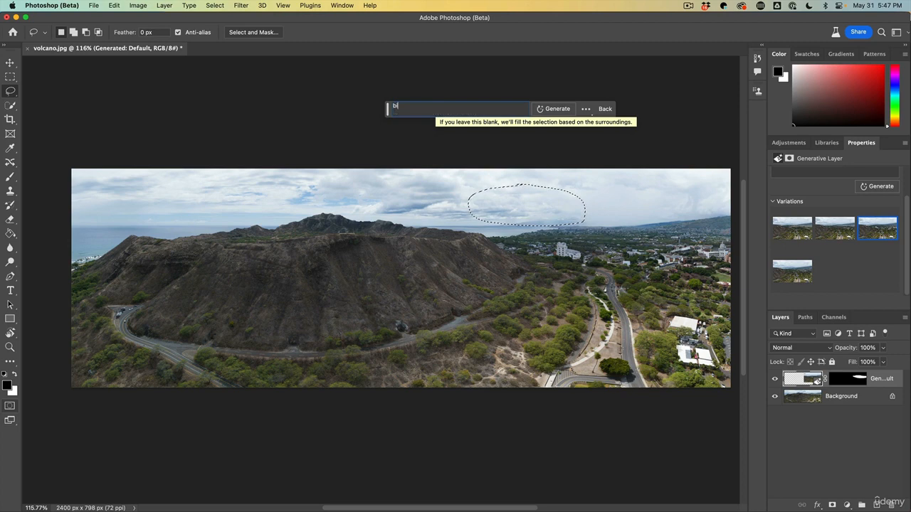
text(rd)
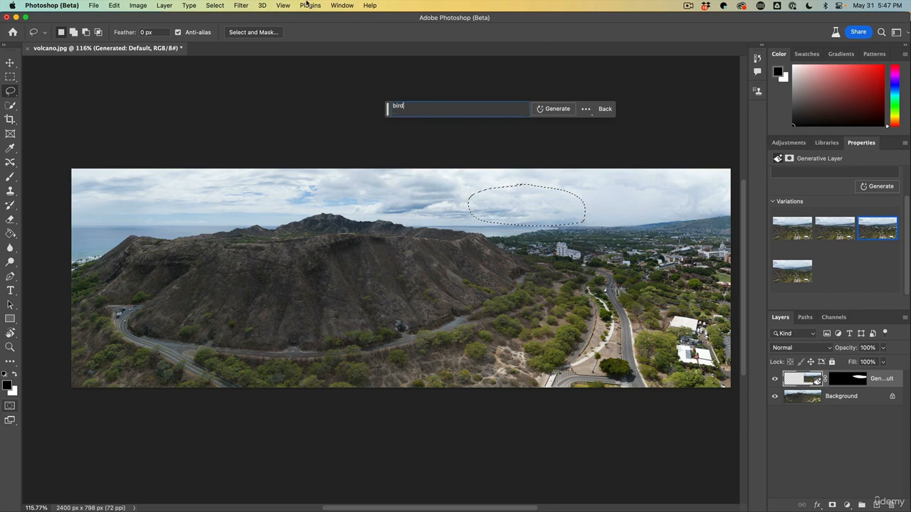
click(545, 112)
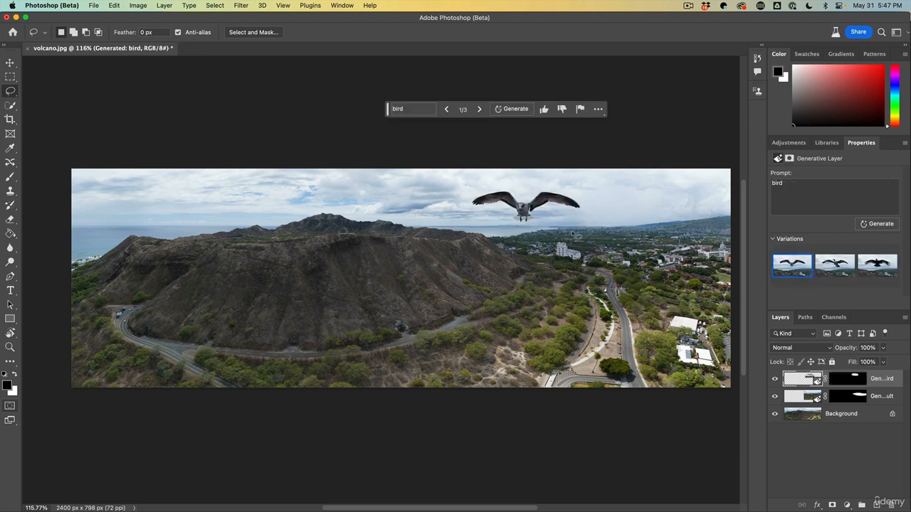
- Compare the three generated bird variations on the photo and return to the first one
click(834, 265)
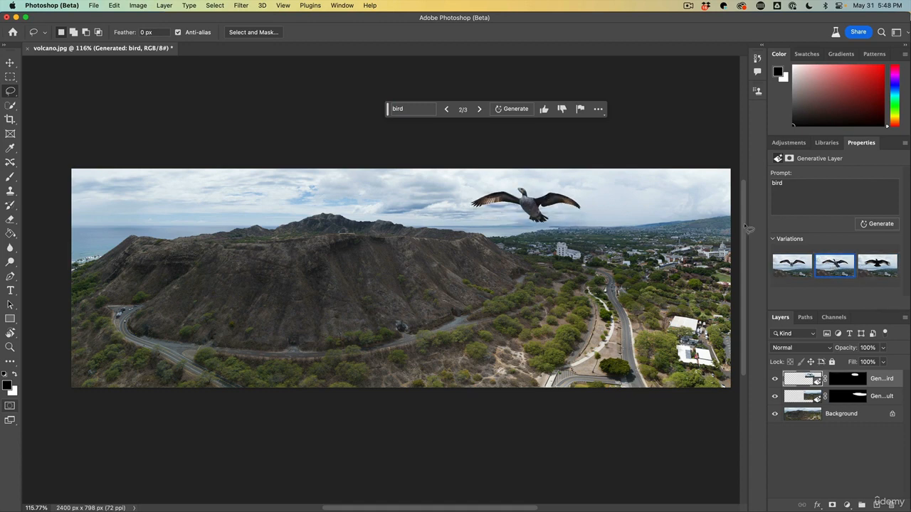
click(872, 268)
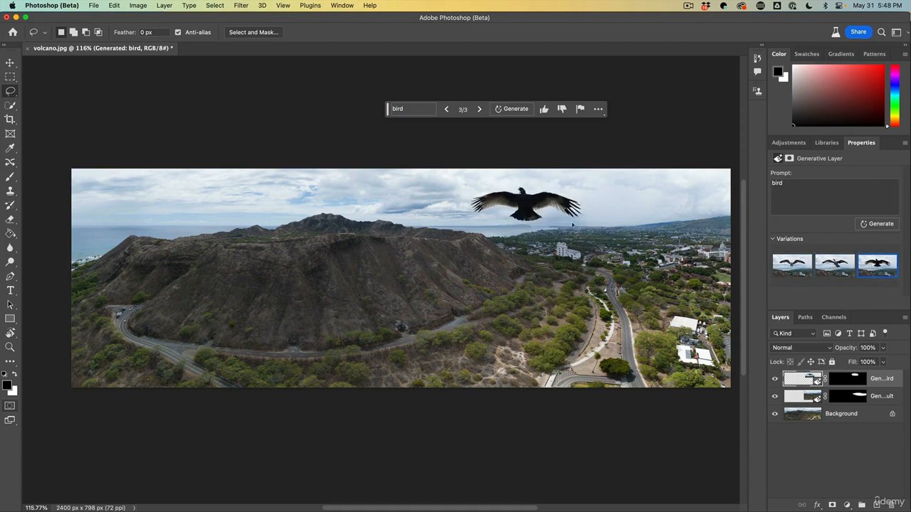
click(847, 269)
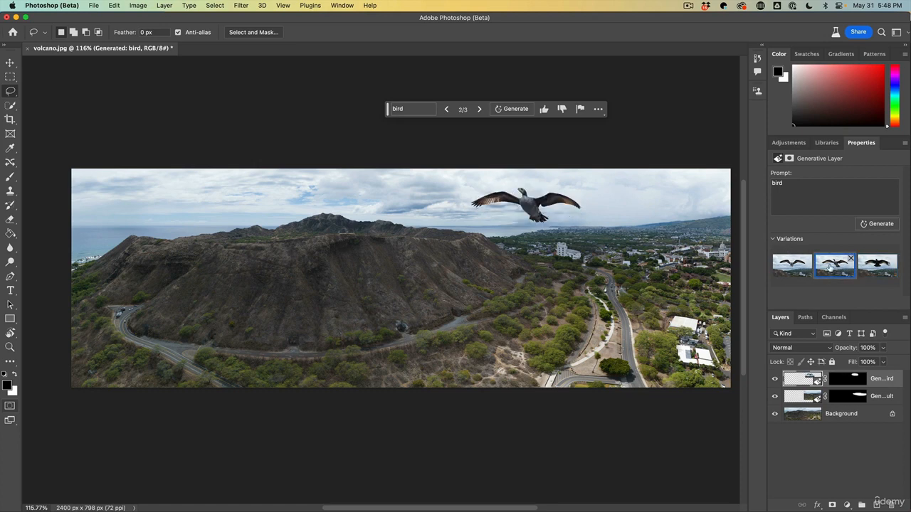
click(795, 267)
click(817, 268)
click(862, 267)
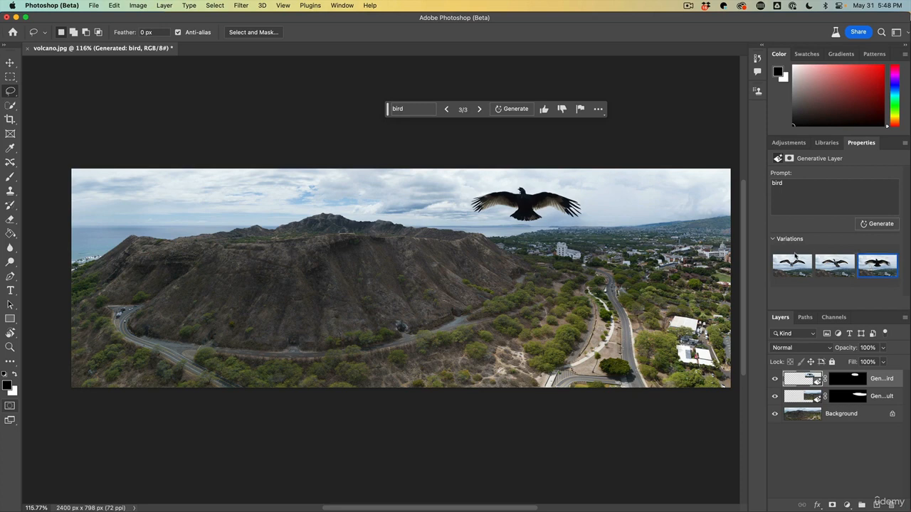
click(795, 267)
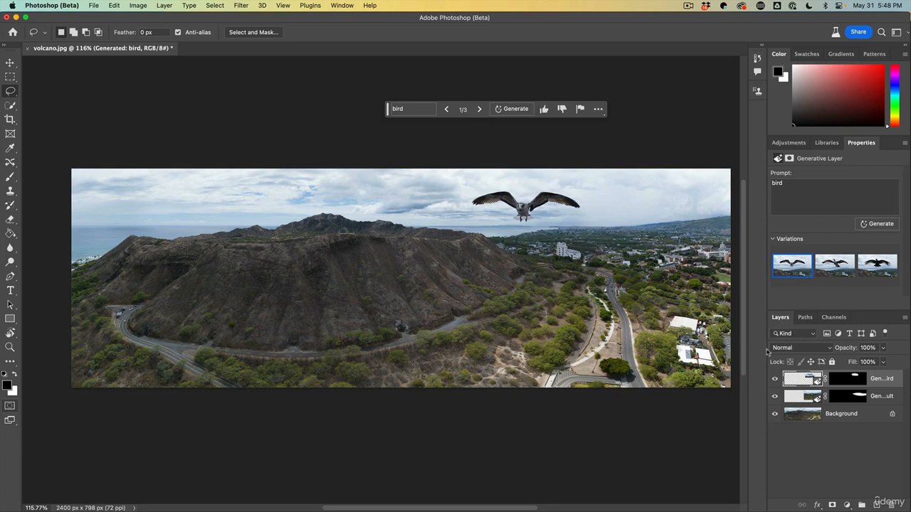
- Duplicate the generated bird layer and move the copy to the sky above the volcano's left slope
drag(803, 379, 876, 503)
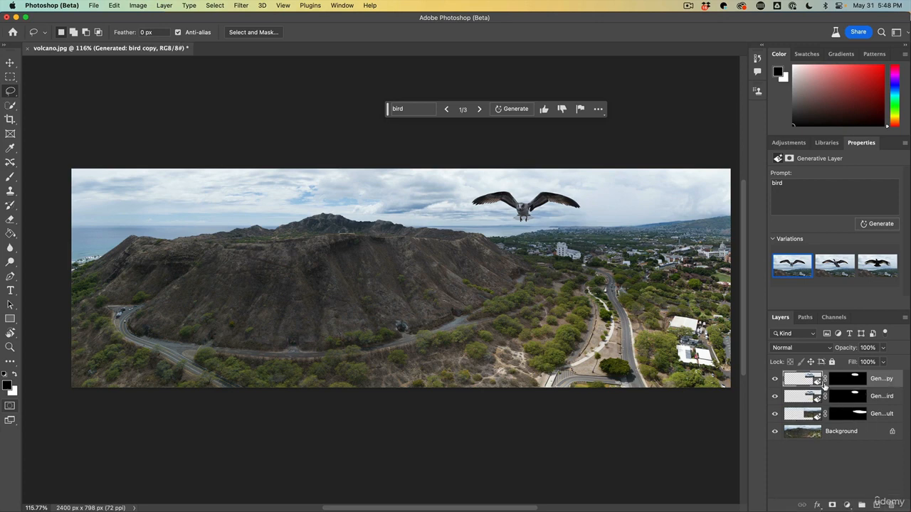
click(10, 63)
drag(499, 201, 163, 202)
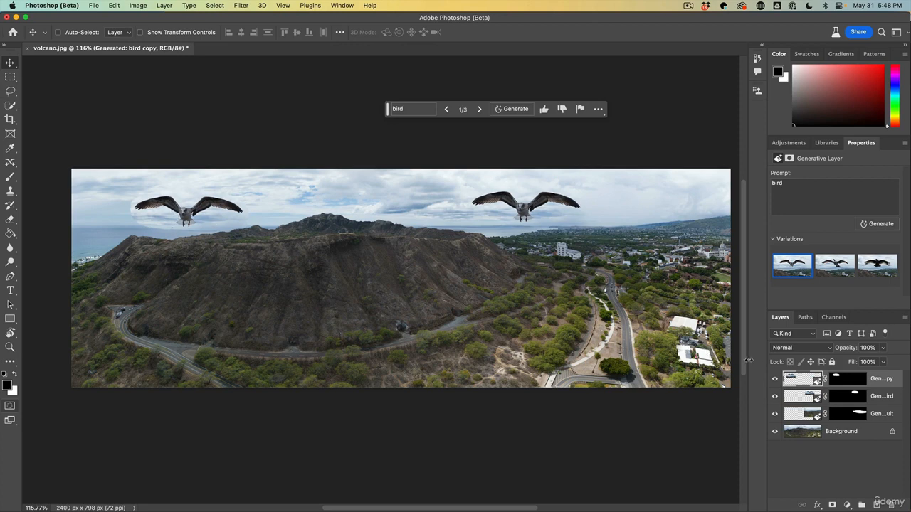
- Examine the copied bird layer on its own by hiding the other layers, restore them, and toggle the copy's visibility
click(776, 396)
drag(775, 414, 775, 432)
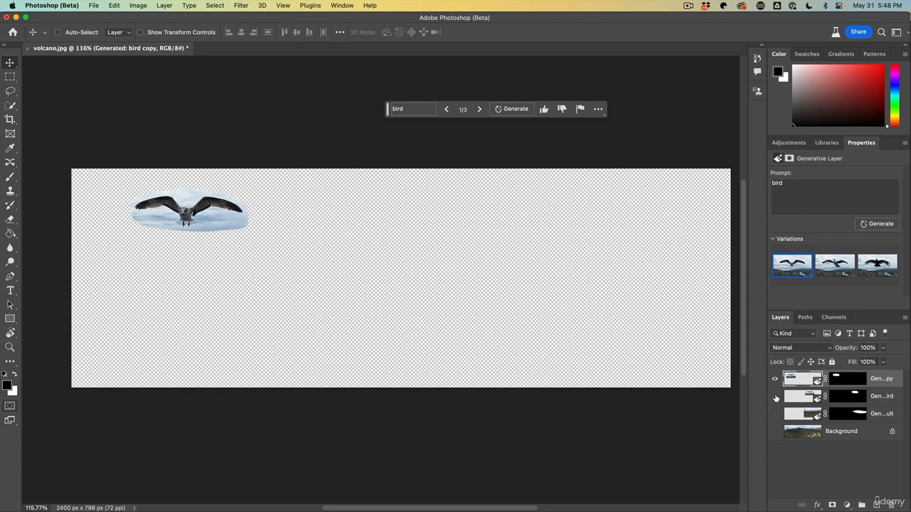
drag(774, 397, 775, 432)
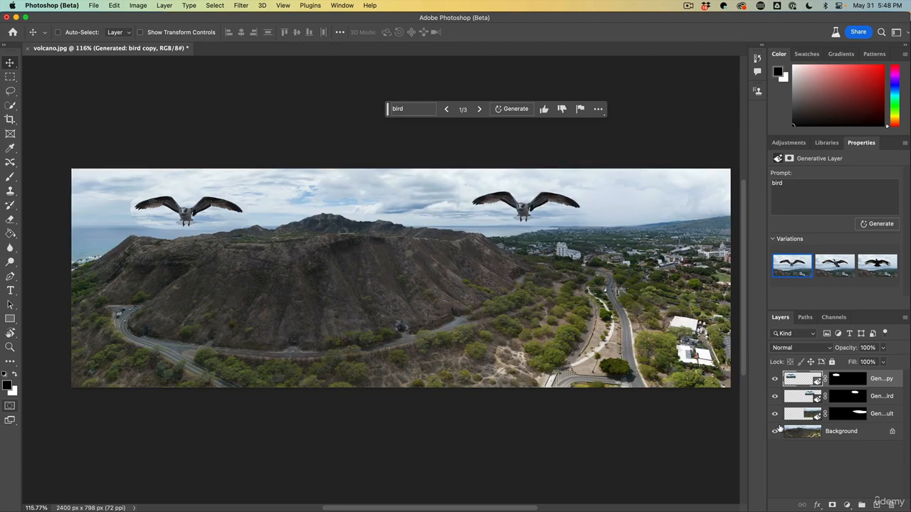
click(775, 378)
click(775, 378)
- Generate new "bird" variations for the copied bird layer, compare them, and keep the first
click(800, 414)
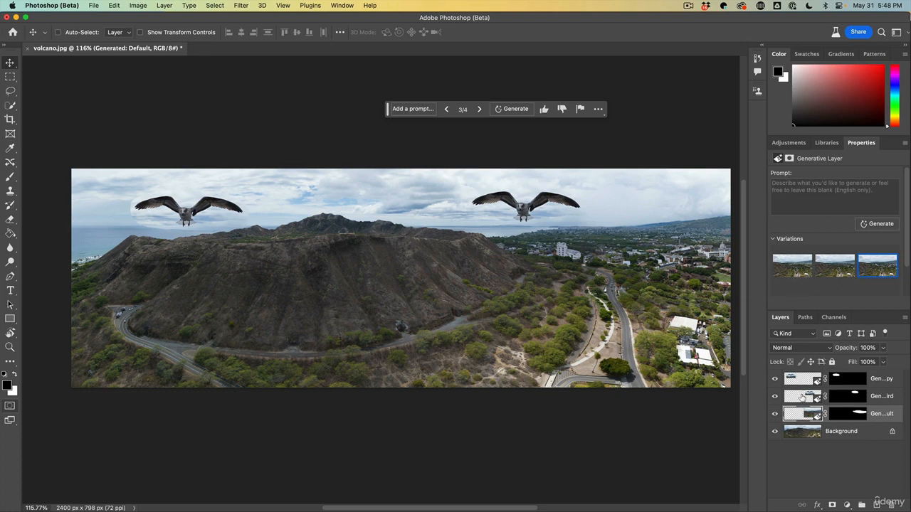
click(798, 380)
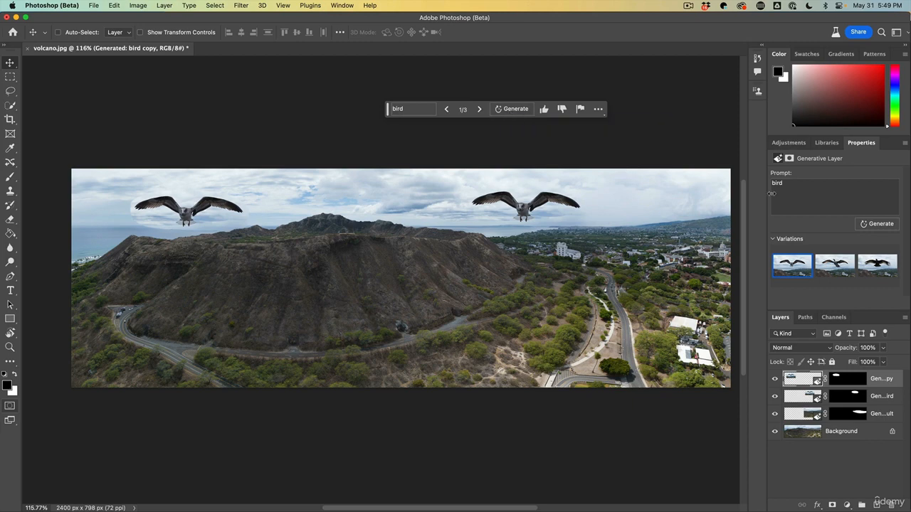
click(879, 224)
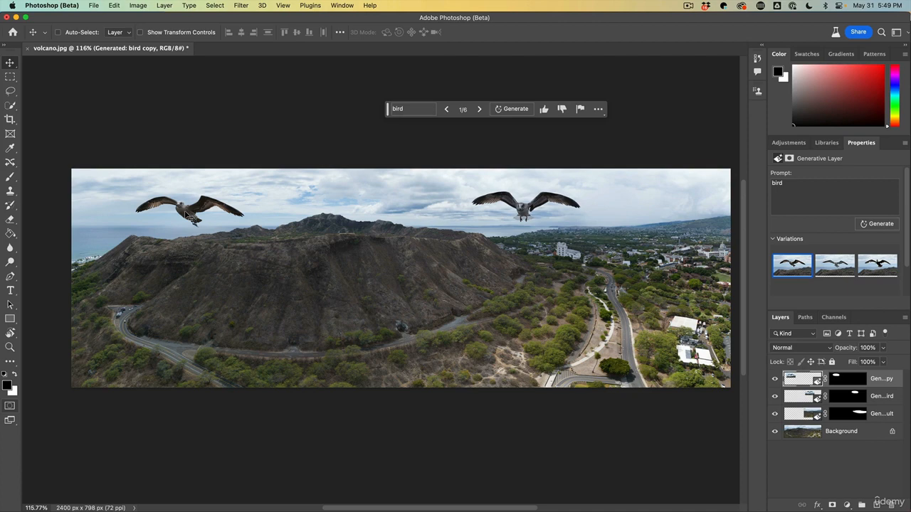
click(834, 267)
click(873, 265)
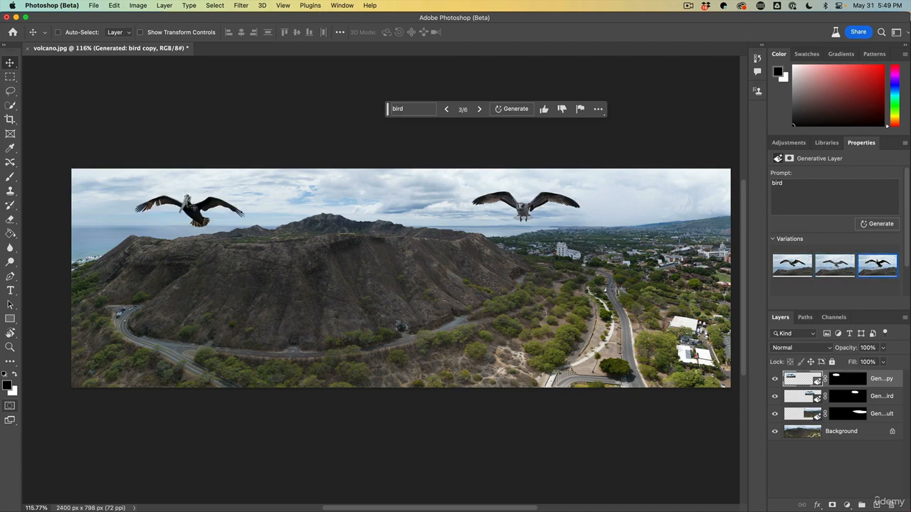
click(790, 267)
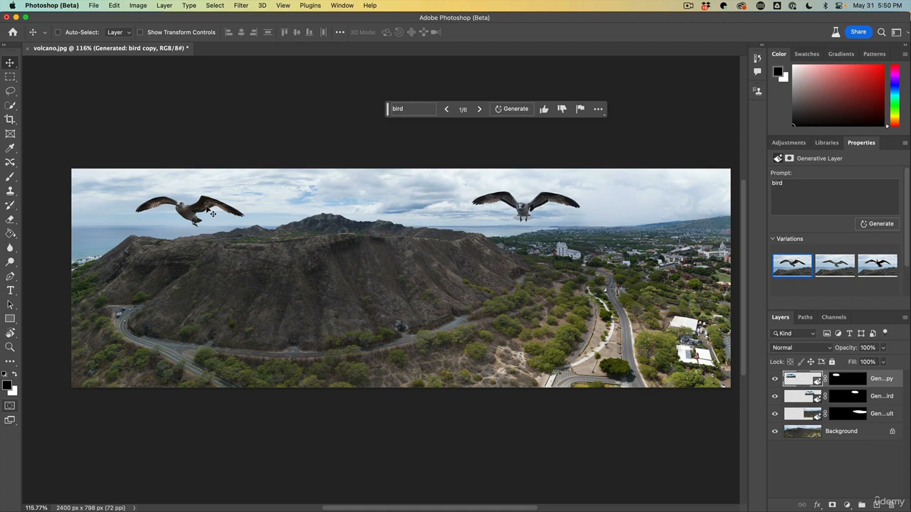
- Scale the copied bird layer down to roughly half its size with Free Transform
key(super+t)
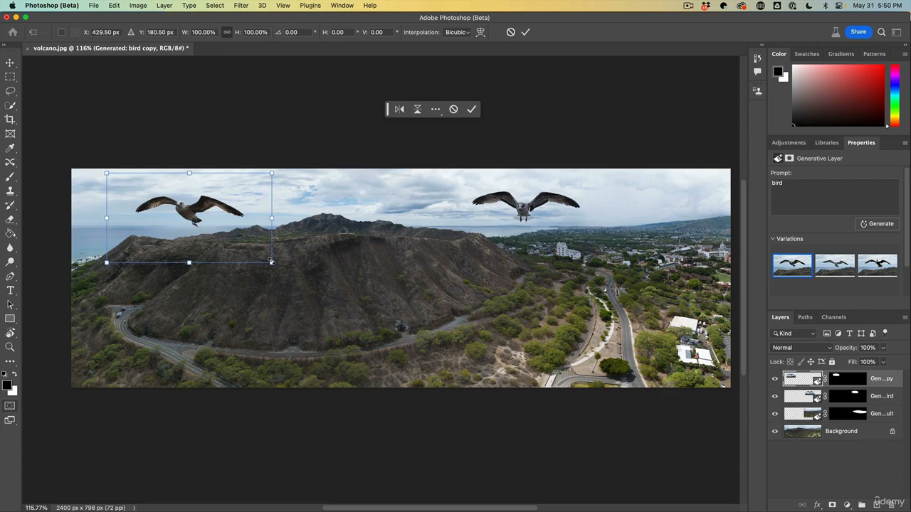
drag(272, 262, 156, 211)
key(Return)
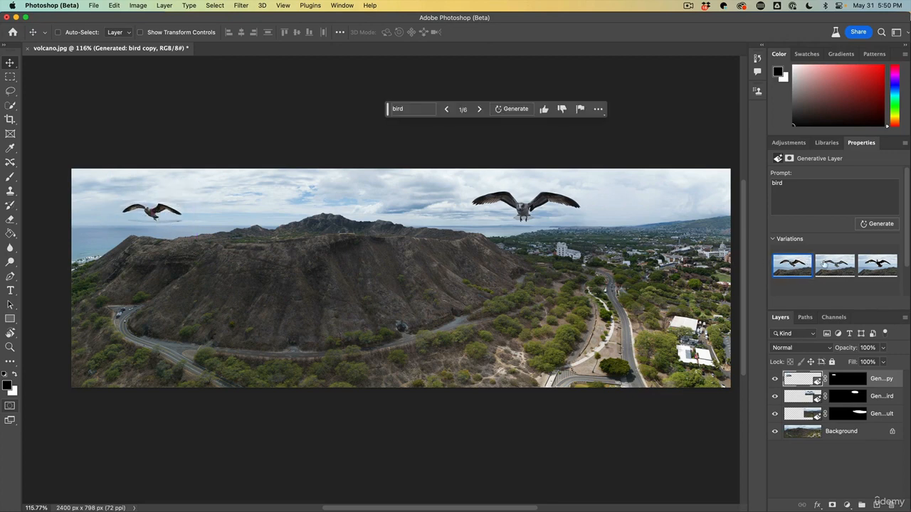
- Check the scaled bird copy by toggling its visibility and isolating it from the other layers, with all layers shown again at the end
click(774, 379)
click(775, 378)
drag(774, 396, 776, 434)
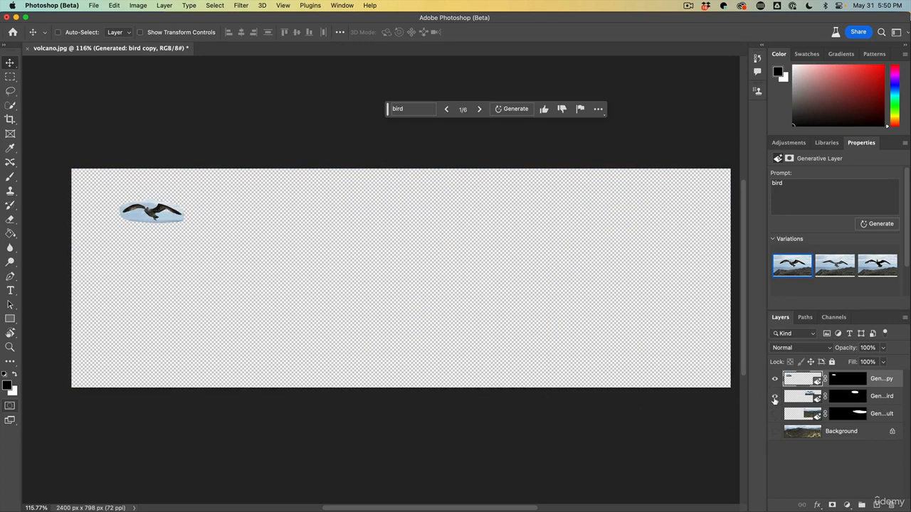
drag(774, 400, 774, 435)
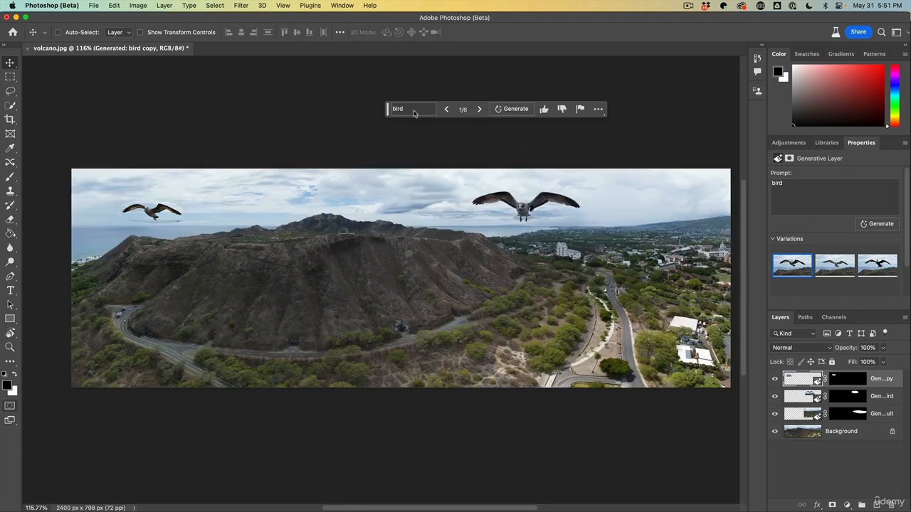
- Generate another set of "bird" variations for the scaled-down copy and choose the second one
click(512, 111)
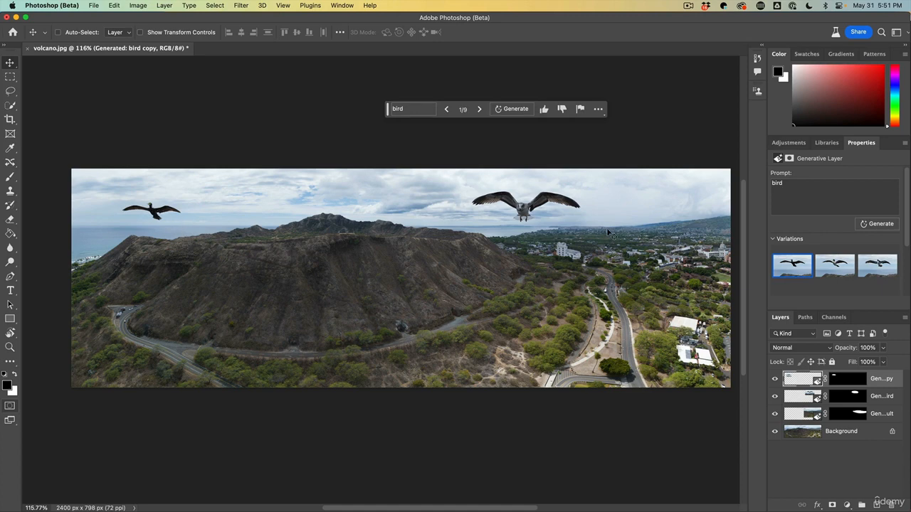
click(825, 265)
click(876, 267)
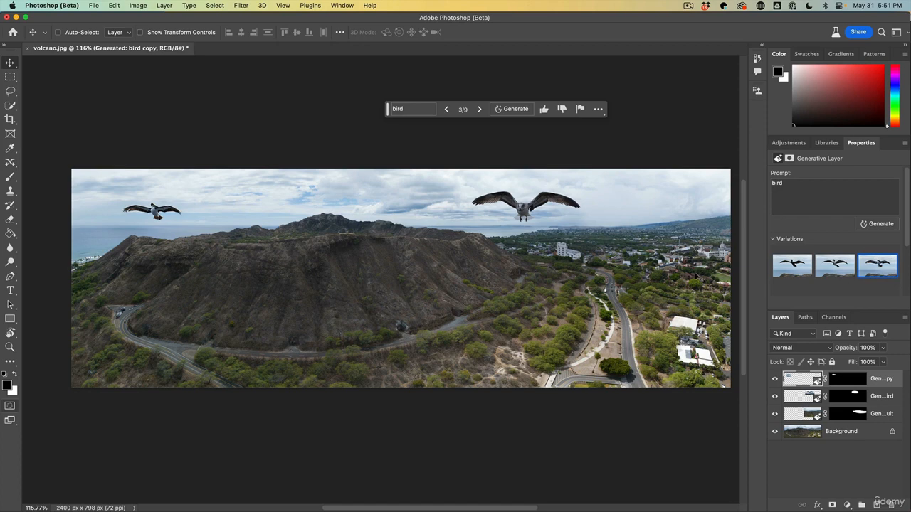
click(825, 271)
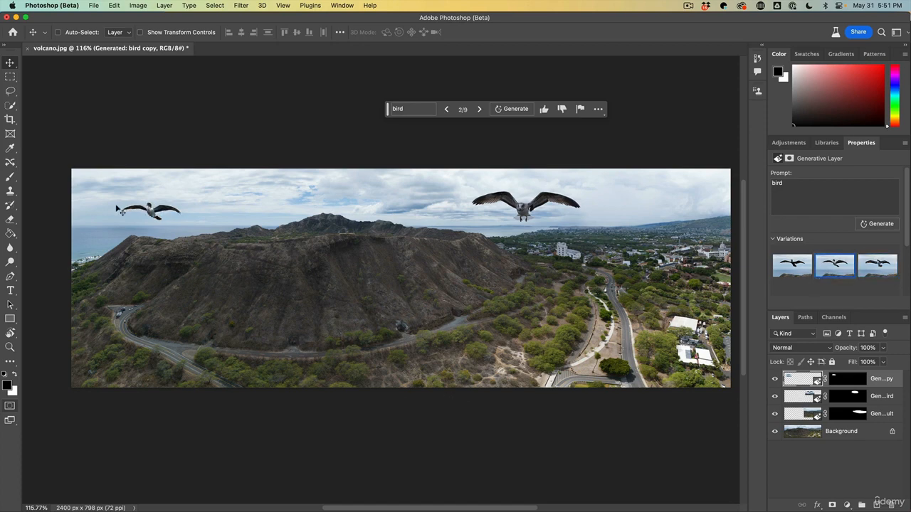
- Change the small bird layer's prompt to "seagull" and generate new variations
double_click(802, 188)
click(815, 183)
click(413, 109)
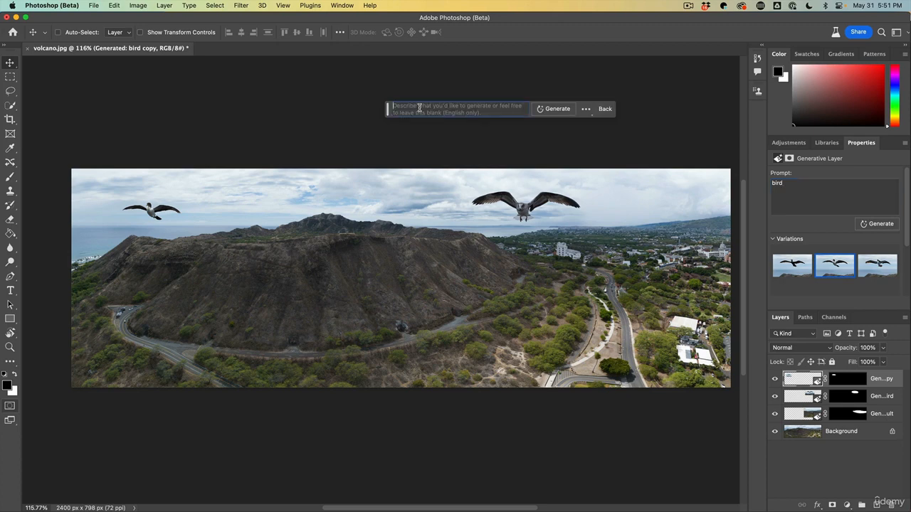
text(sea)
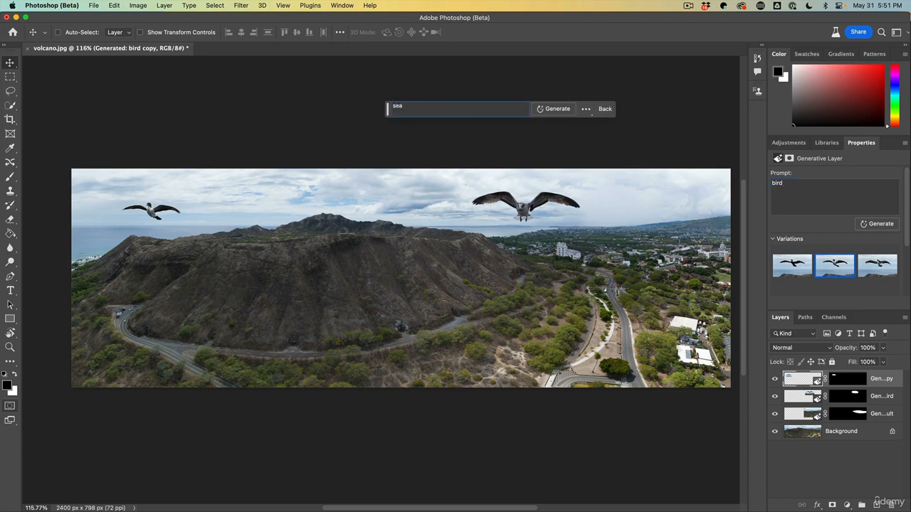
text(gull)
click(558, 111)
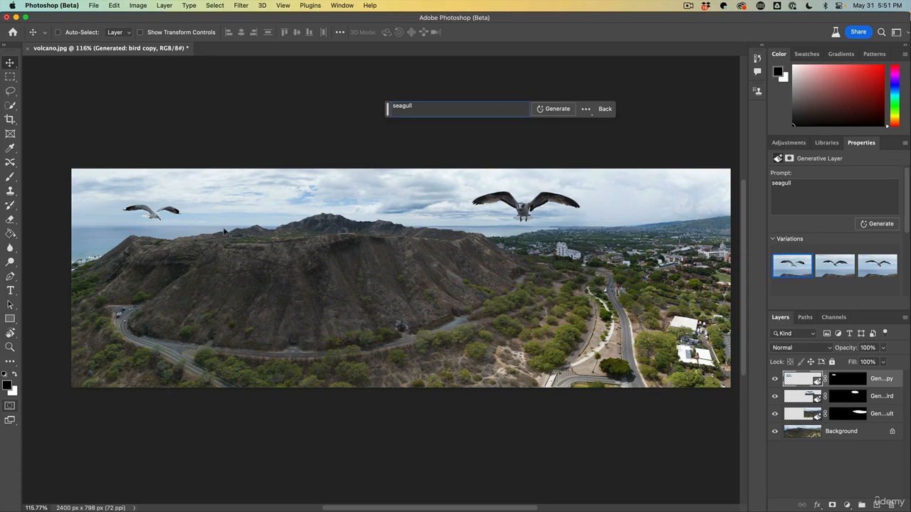
- Compare the three new seagull variations on the photo and choose the third
click(830, 267)
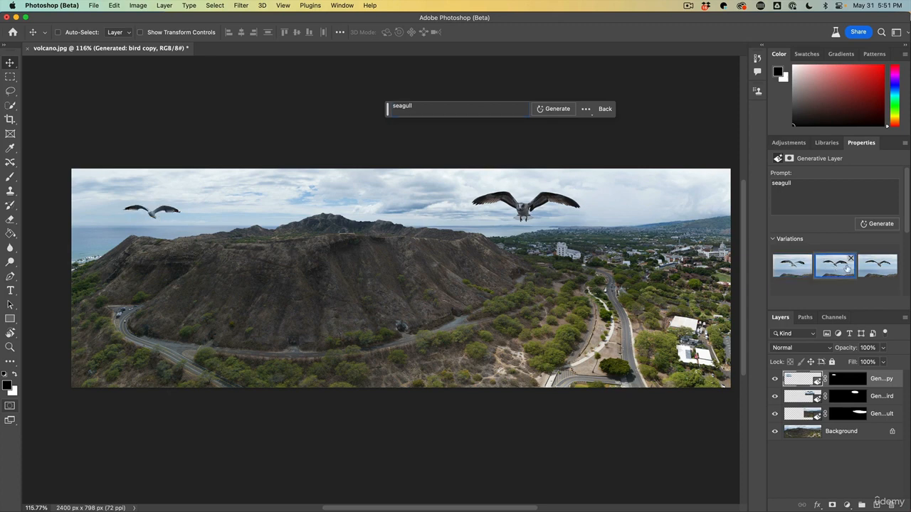
click(885, 269)
click(797, 270)
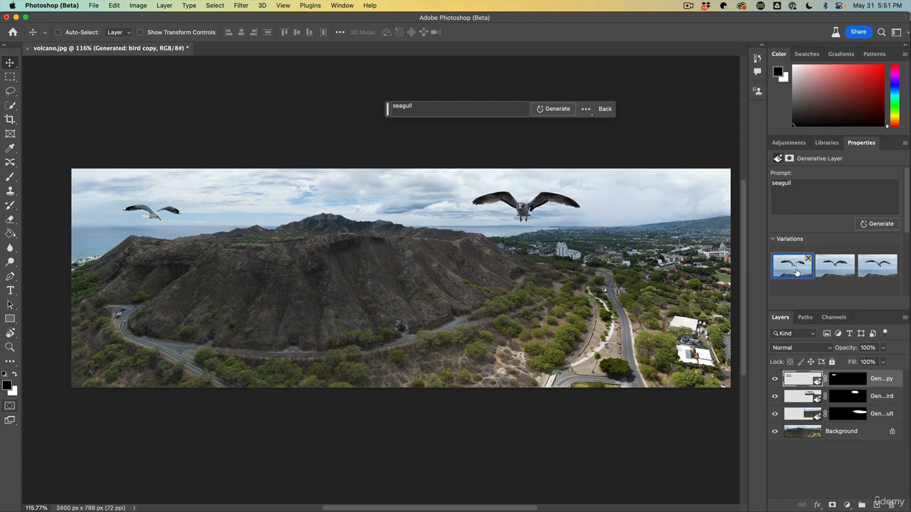
click(834, 269)
click(872, 269)
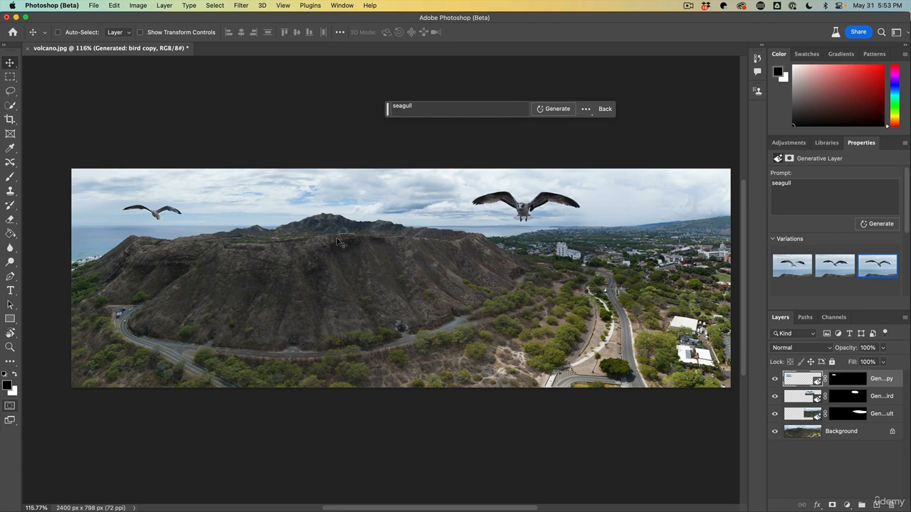
- Extend the canvas below the photo with the Crop tool to 2400 x 1256 px
click(11, 119)
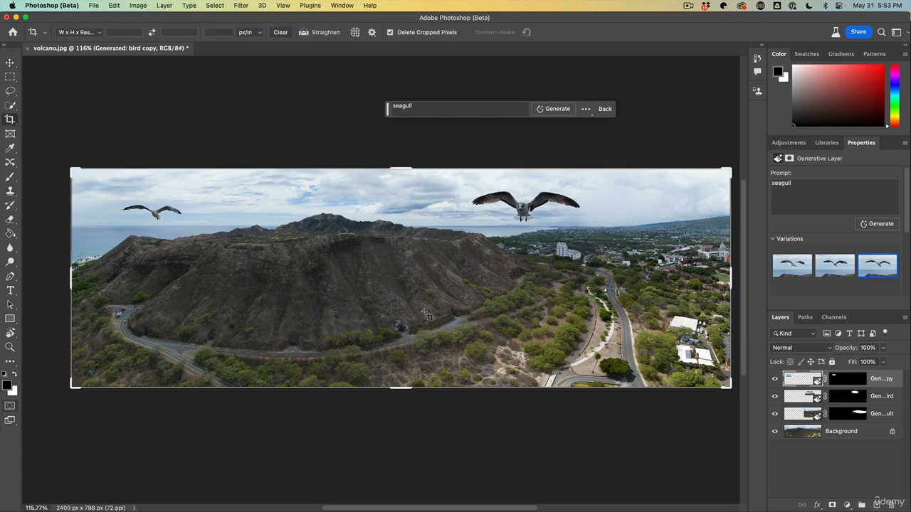
drag(403, 389, 403, 449)
key(Return)
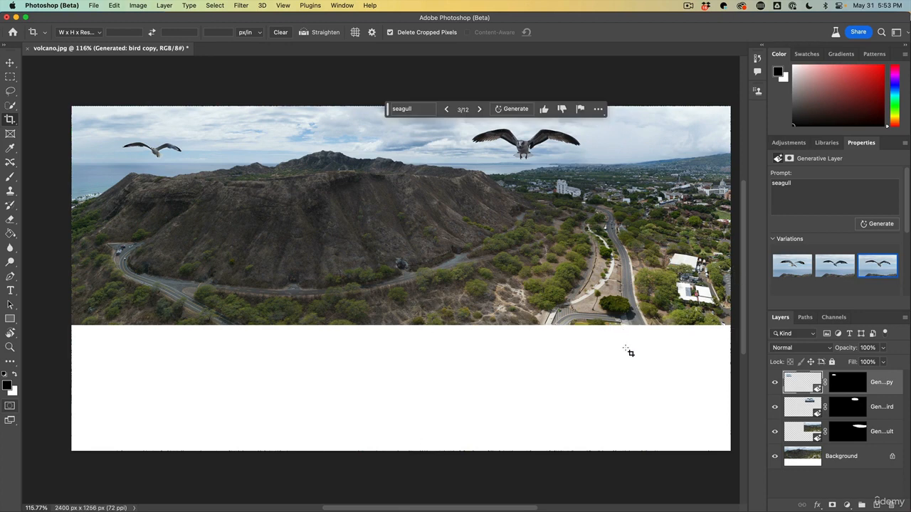
- Select the blank area below the photo, slightly overlapping its lower edge, and fill it using Generative Fill with no prompt
click(10, 77)
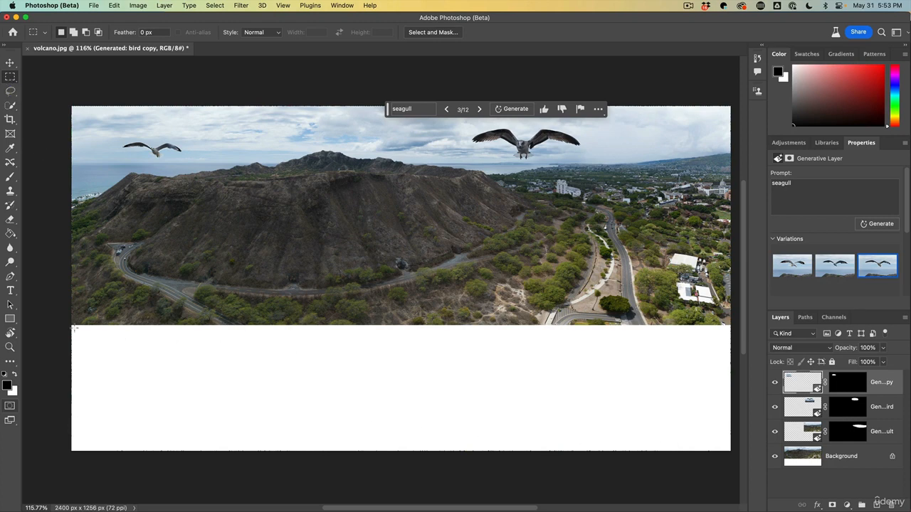
drag(80, 325, 80, 329)
drag(166, 349, 734, 445)
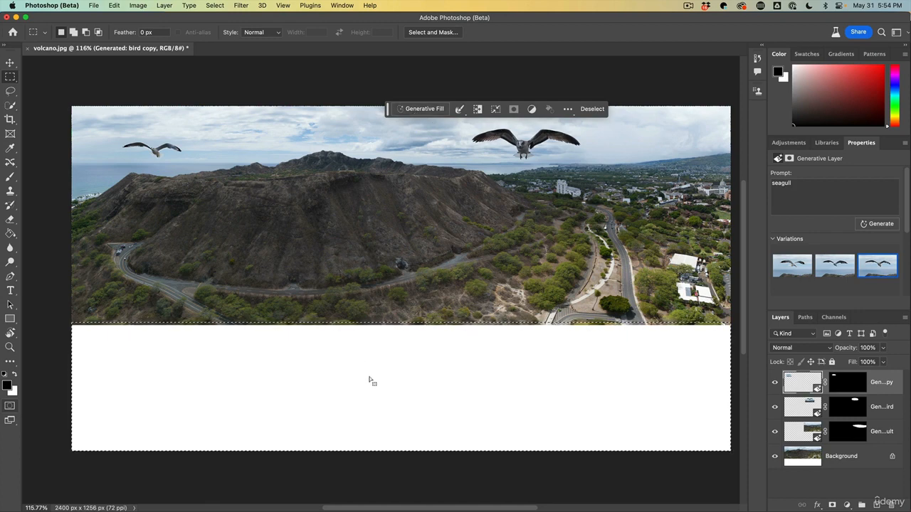
click(424, 108)
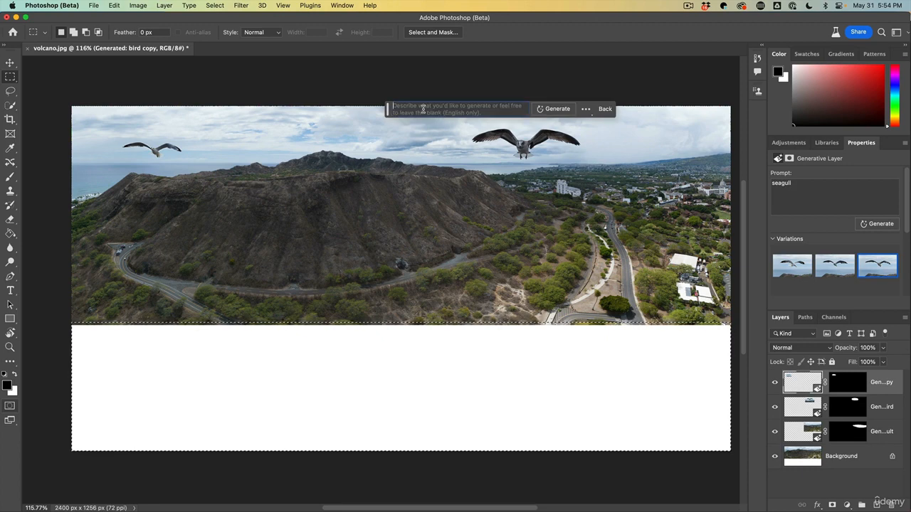
click(554, 109)
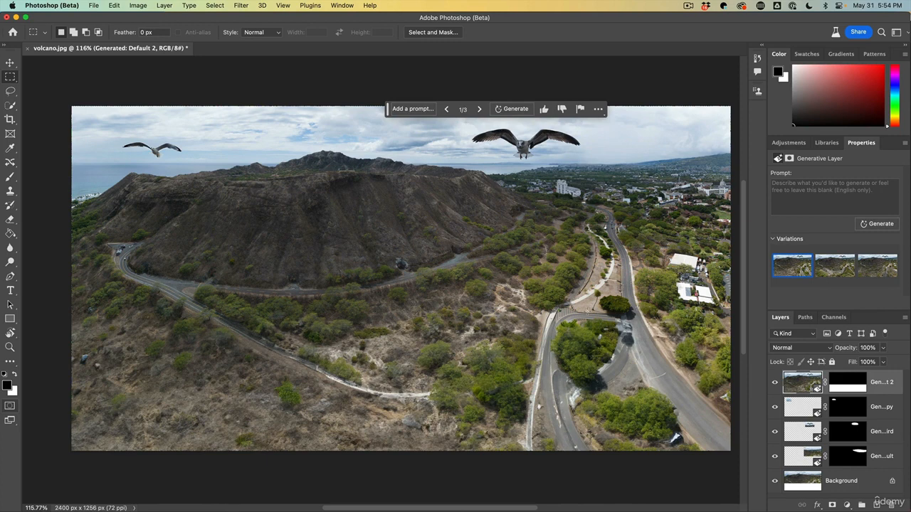
- Compare the three generated extensions of the landscape and choose the first variation
click(832, 267)
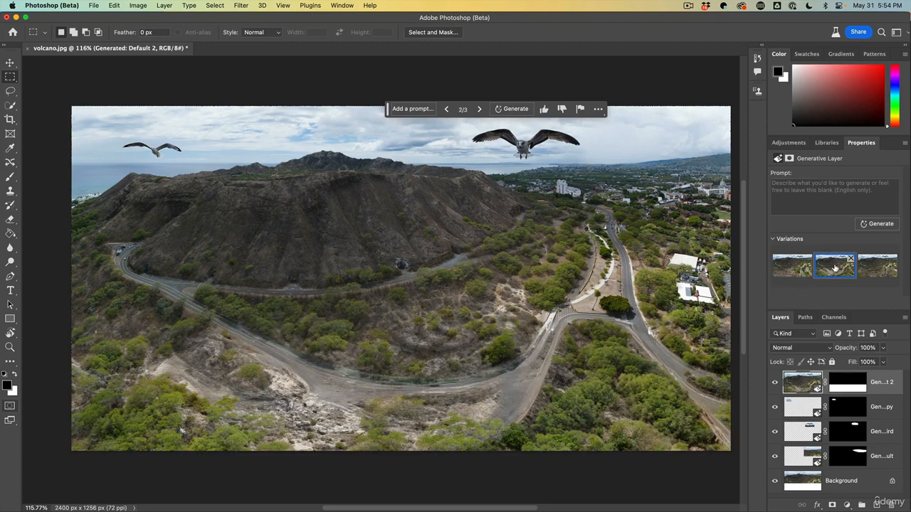
click(876, 269)
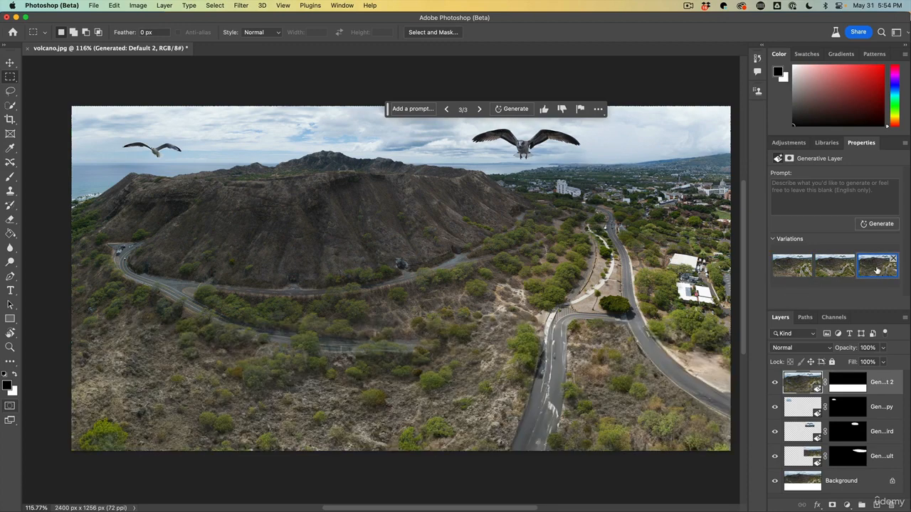
click(802, 272)
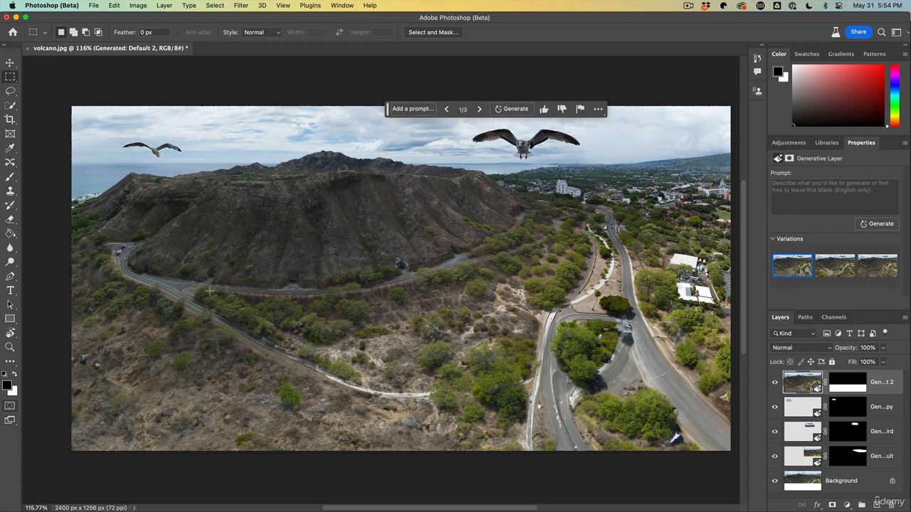
- Lasso a narrow strip along the lower road to the right-hand road, generate "road" in it and choose the third variation
click(10, 90)
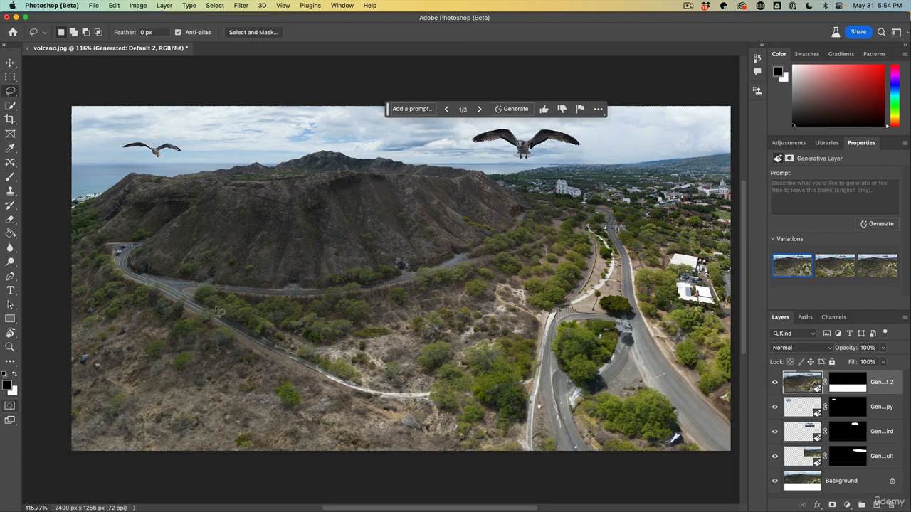
mouse_move(216, 320)
mouse_down()
mouse_move(331, 382)
mouse_move(488, 404)
mouse_move(558, 401)
mouse_move(551, 385)
mouse_move(369, 370)
mouse_move(277, 343)
mouse_move(216, 320)
mouse_up()
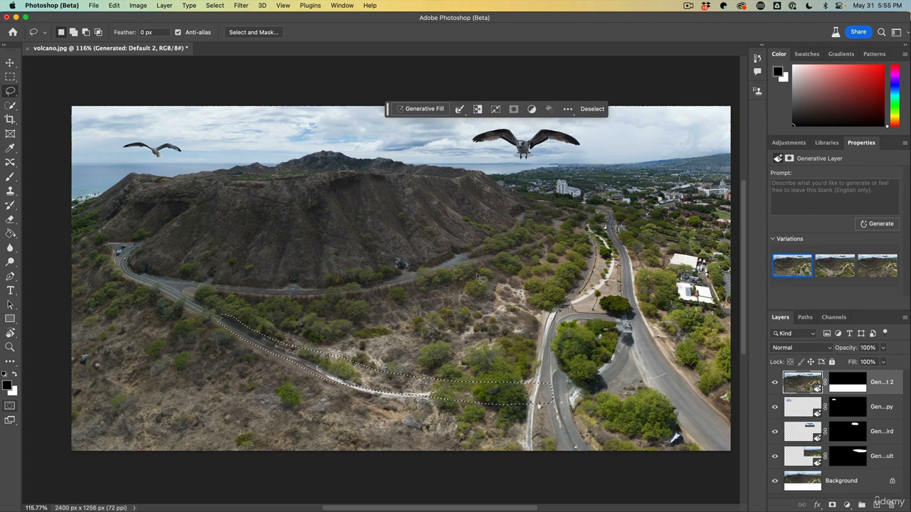
click(418, 109)
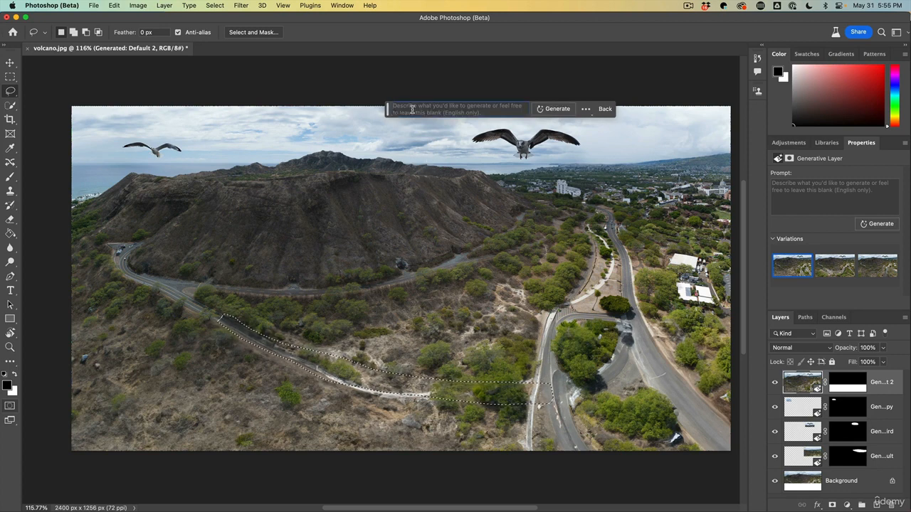
text(f)
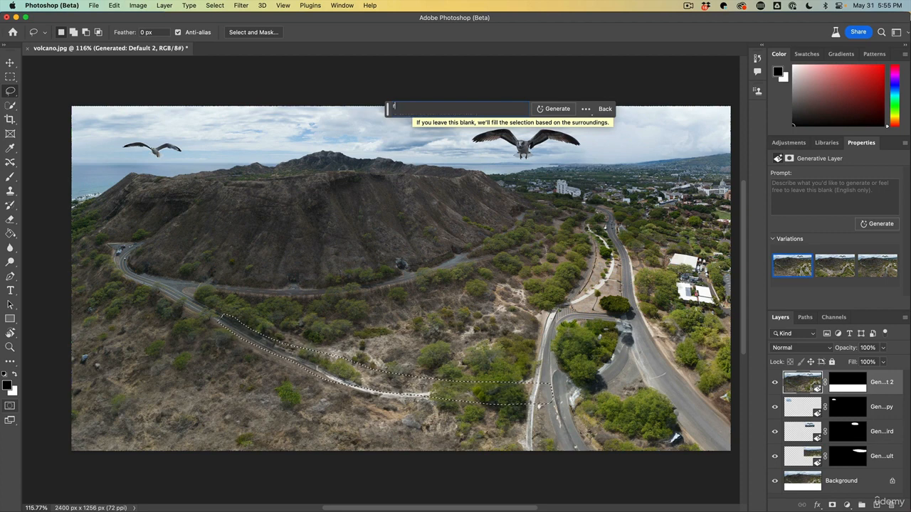
text(oad)
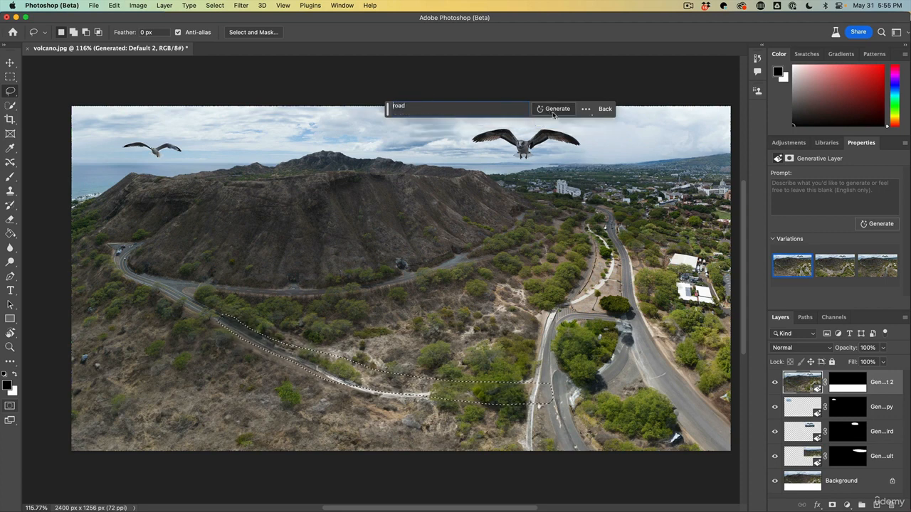
click(554, 111)
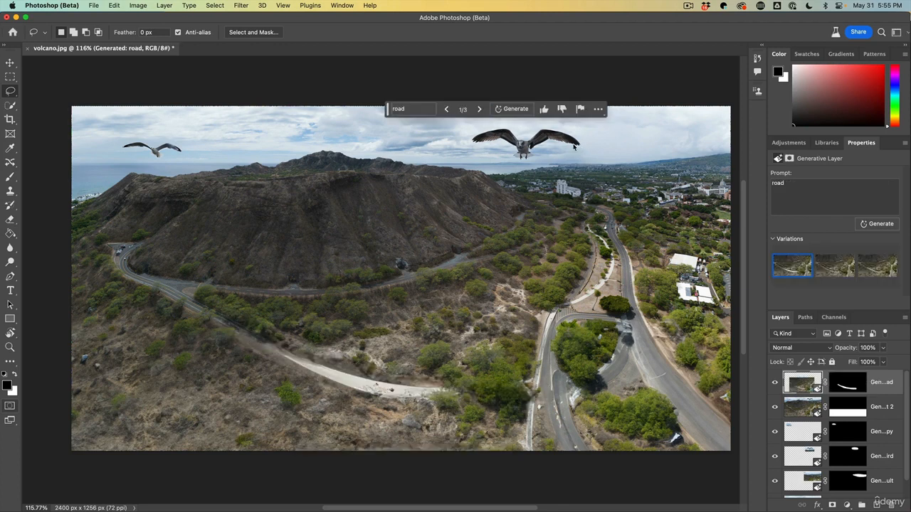
click(830, 271)
click(874, 271)
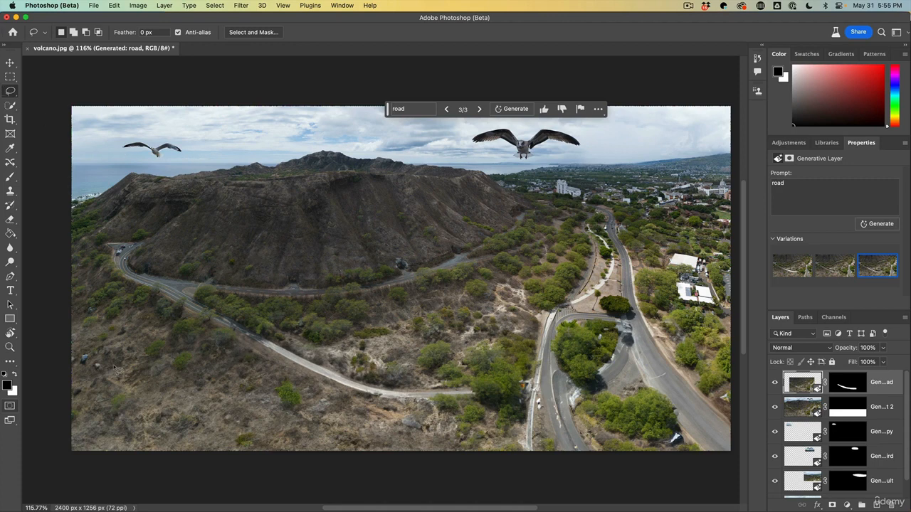
- Try to generate a "lake" with Generative Fill in a wide, shallow lassoed area across the lower road
mouse_move(124, 359)
mouse_down()
mouse_move(380, 335)
mouse_move(486, 341)
mouse_move(507, 348)
mouse_move(511, 362)
mouse_move(508, 402)
mouse_move(388, 428)
mouse_move(100, 418)
mouse_move(88, 383)
mouse_move(126, 360)
mouse_up()
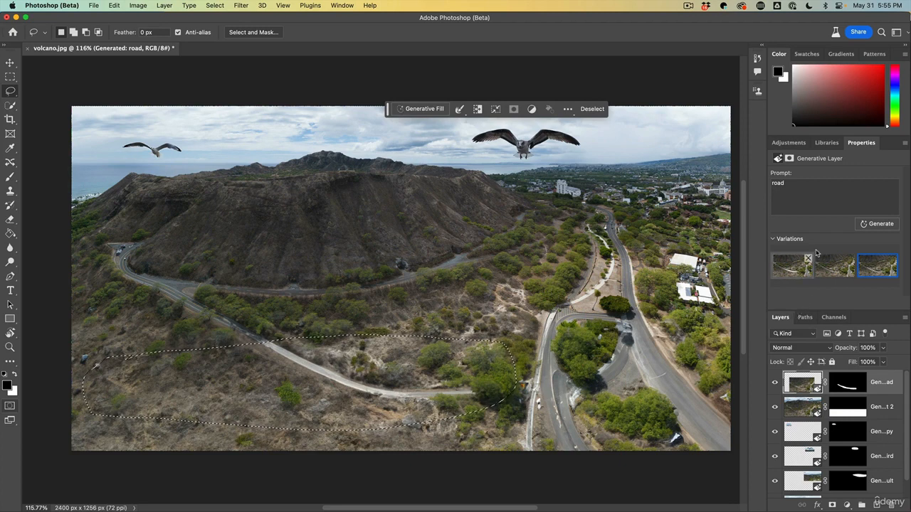
click(425, 109)
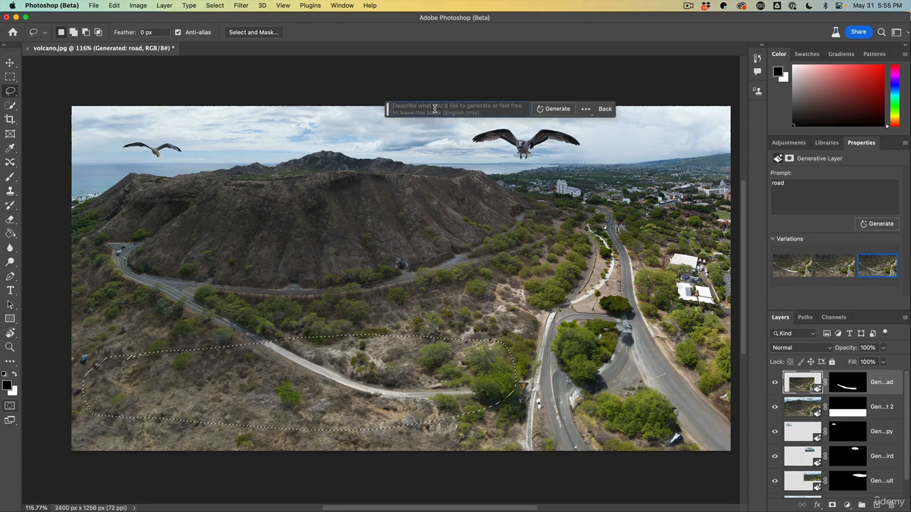
text(lake)
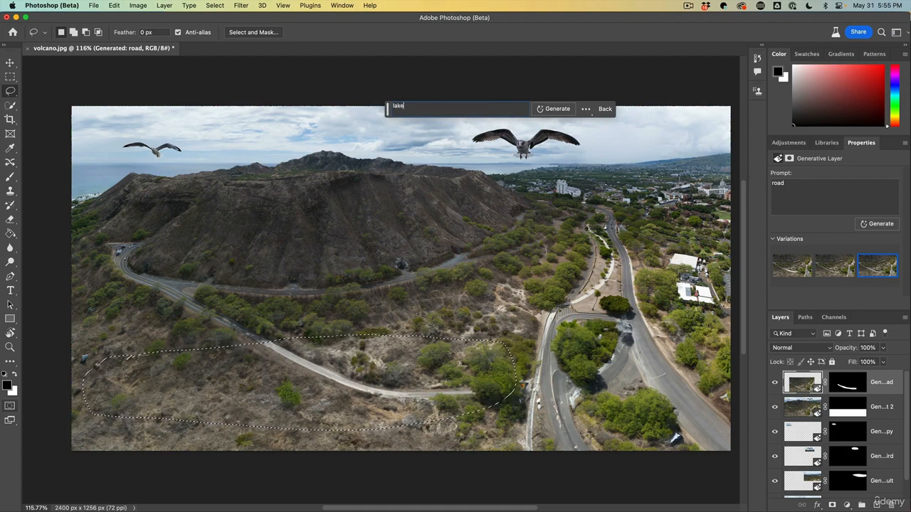
click(554, 110)
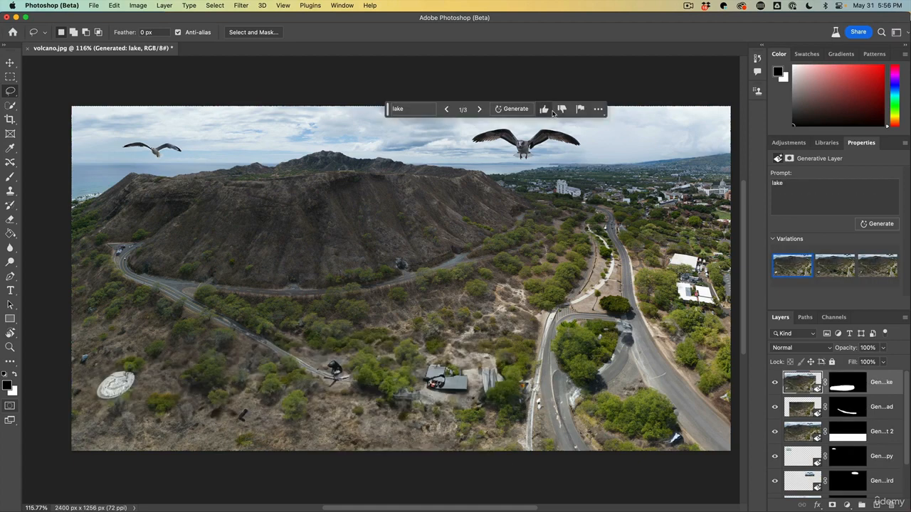
- Compare the variations of the shallow lake fill and delete its generated layer together with the mask
click(829, 266)
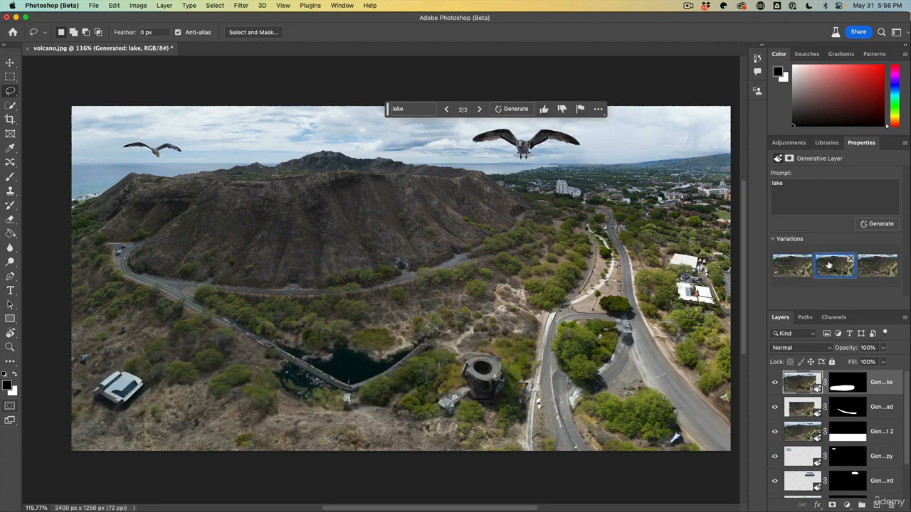
click(871, 266)
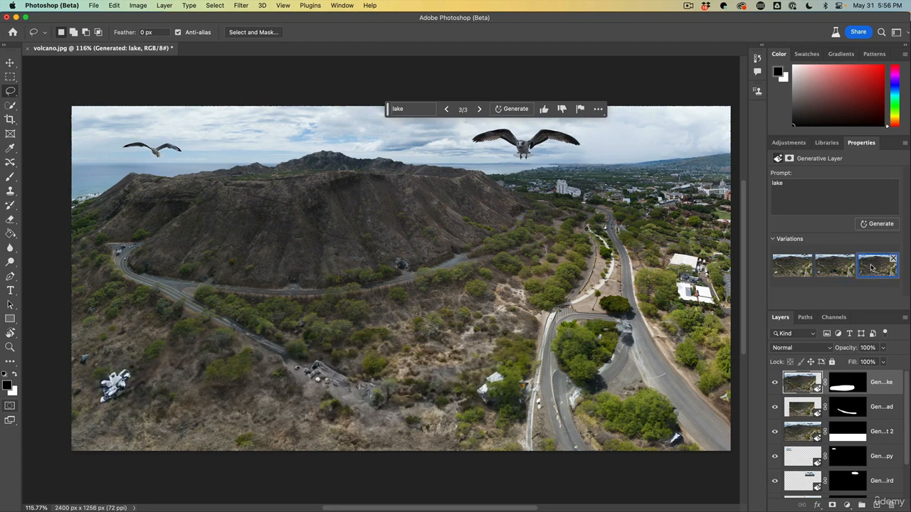
click(792, 268)
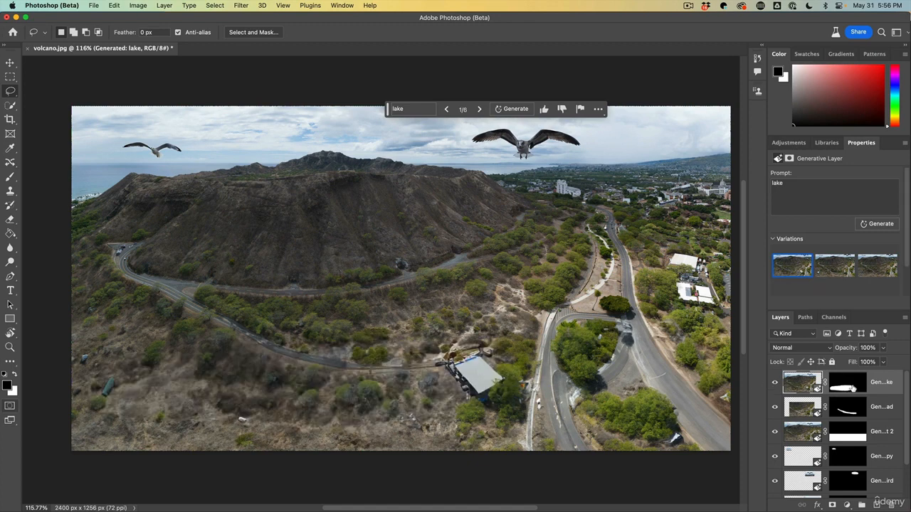
drag(856, 385, 891, 504)
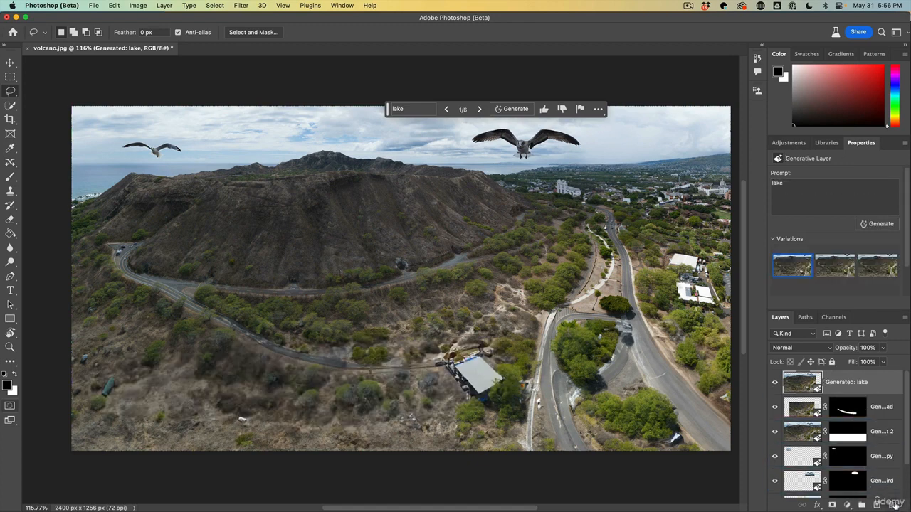
drag(813, 386, 891, 504)
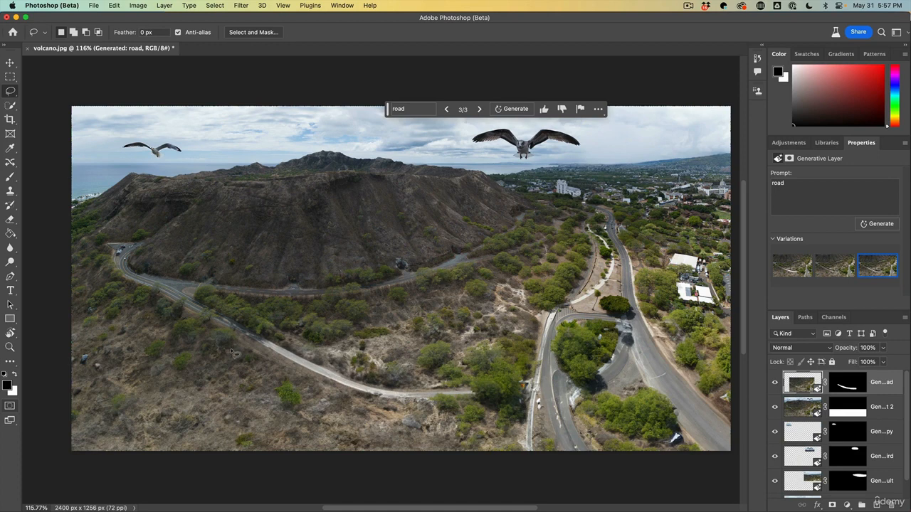
- Lasso a taller area around the lower road, reaching up to the shrubs and the right-hand road, and generate "lake" in it
mouse_move(216, 333)
mouse_down()
mouse_move(206, 406)
mouse_move(277, 425)
mouse_move(390, 432)
mouse_move(527, 417)
mouse_move(553, 322)
mouse_move(551, 310)
mouse_move(439, 299)
mouse_move(239, 326)
mouse_move(210, 346)
mouse_up()
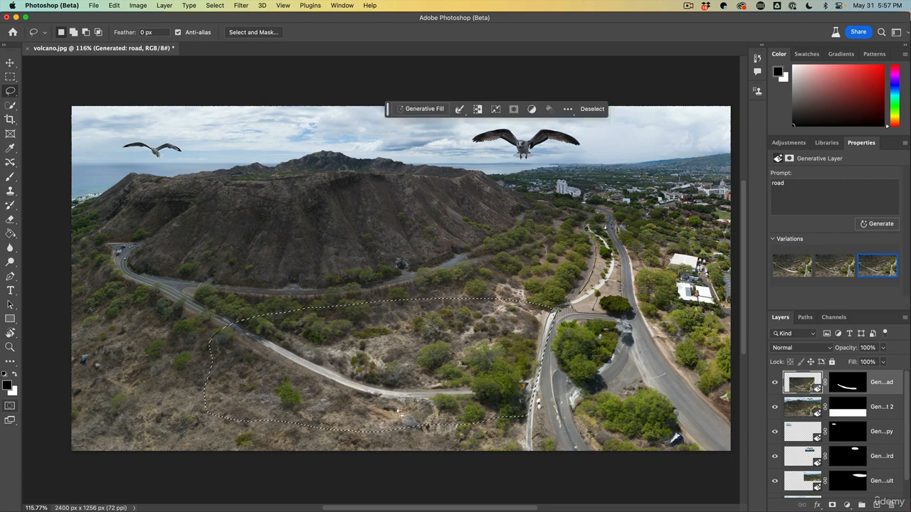
click(416, 109)
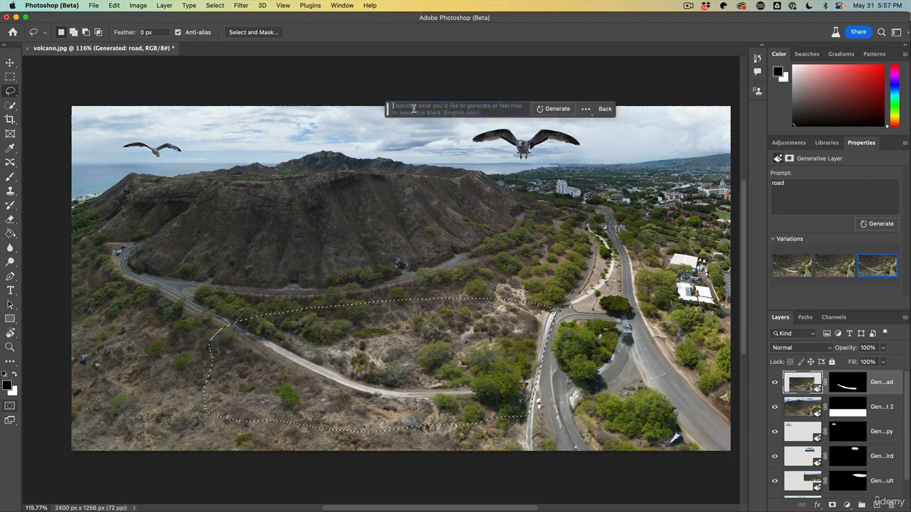
text(lake)
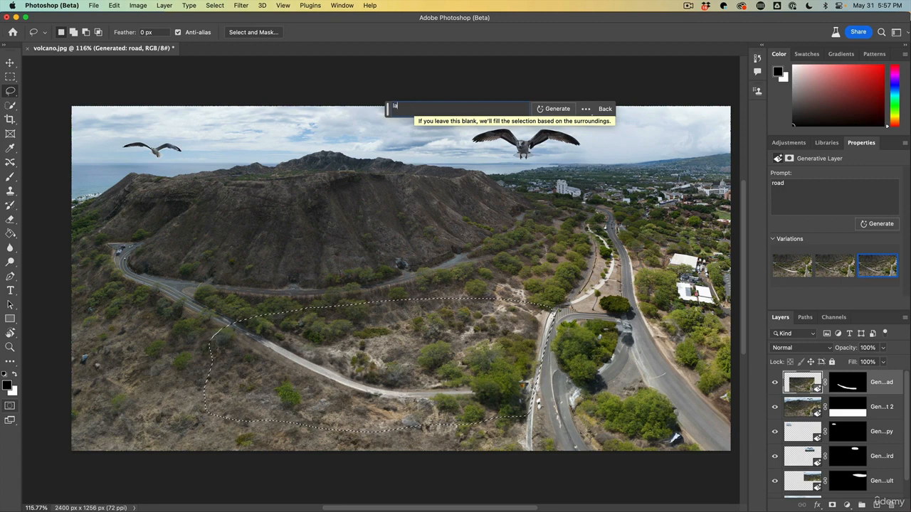
click(538, 110)
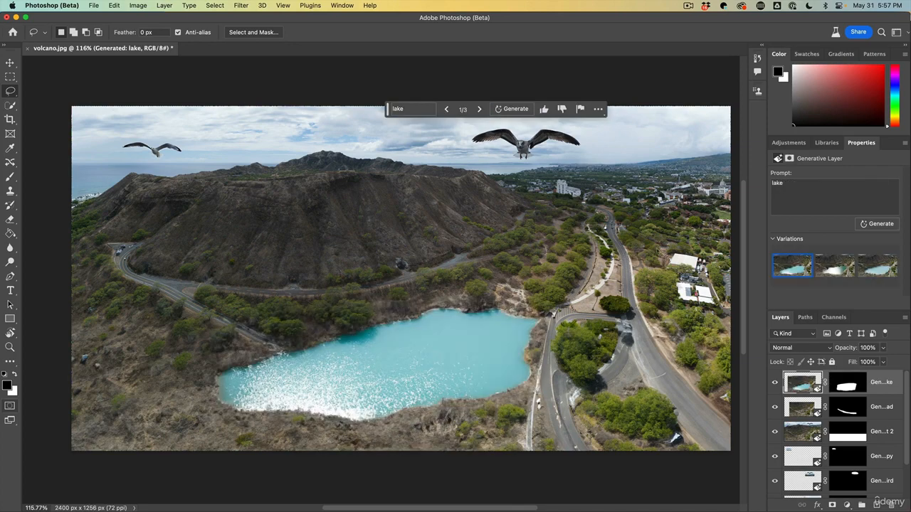
- Compare the three new lake variations on the photo and choose the second
click(826, 268)
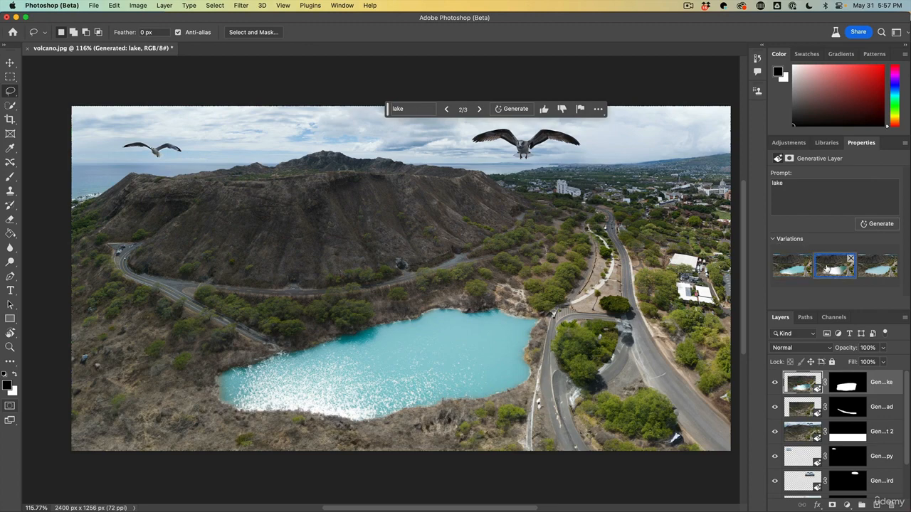
click(875, 268)
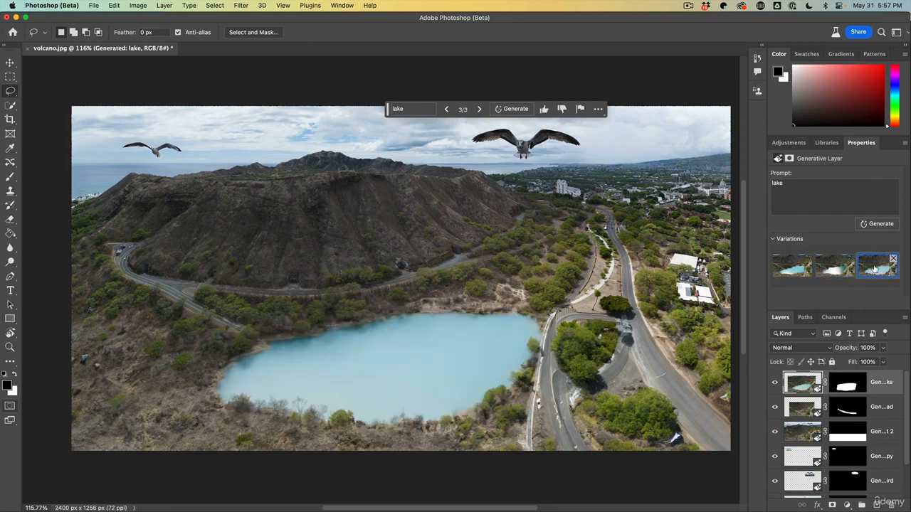
click(798, 269)
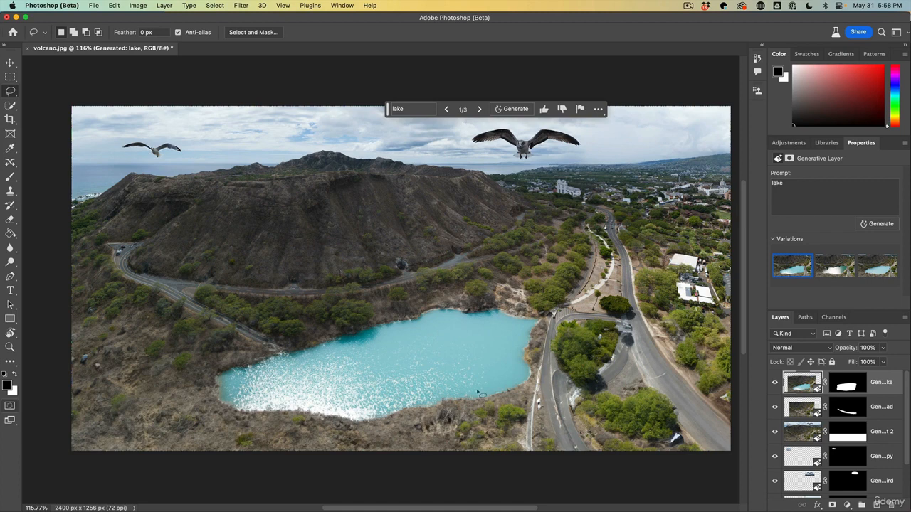
click(833, 268)
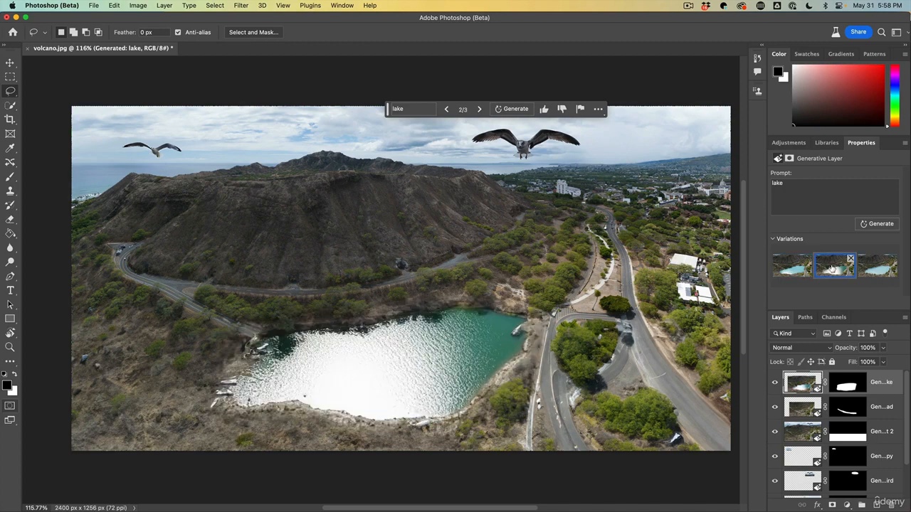